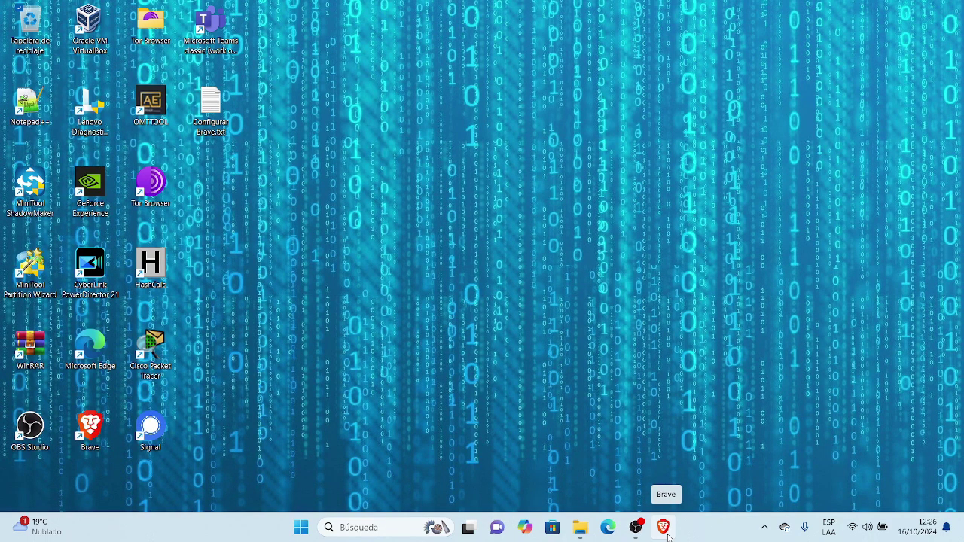
# Open Brave and go to the Buscador section of brave://settings
pyautogui.click(665, 528)
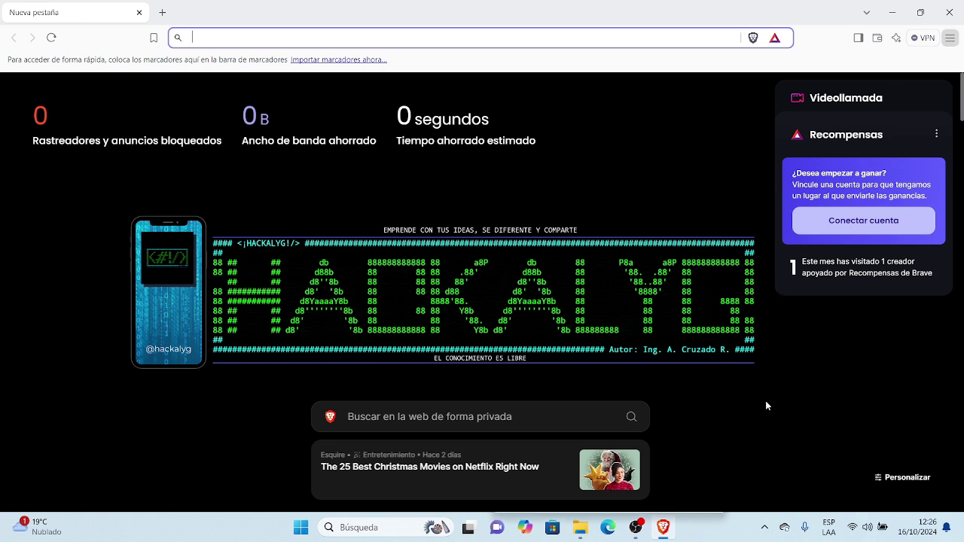
pyautogui.write('brave://settings')
pyautogui.press('Return')
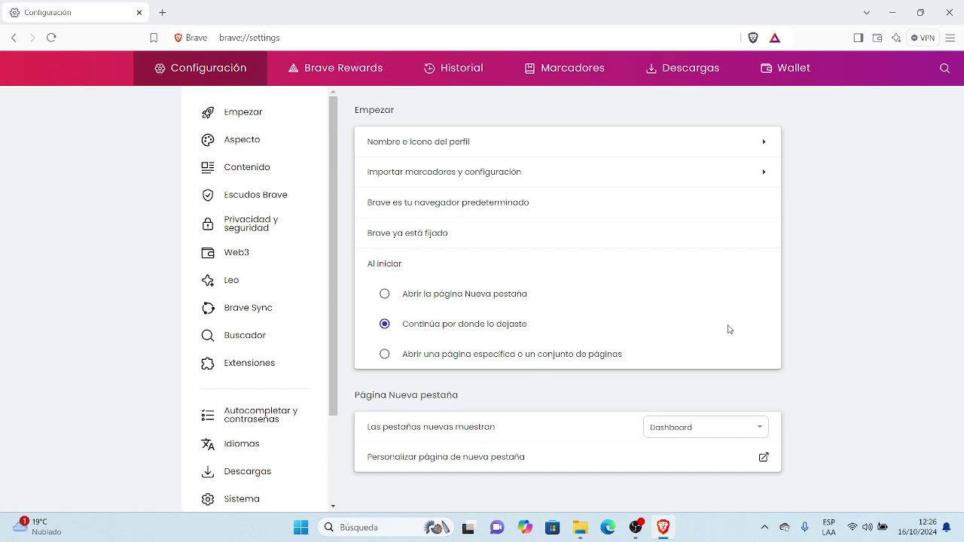
pyautogui.click(254, 339)
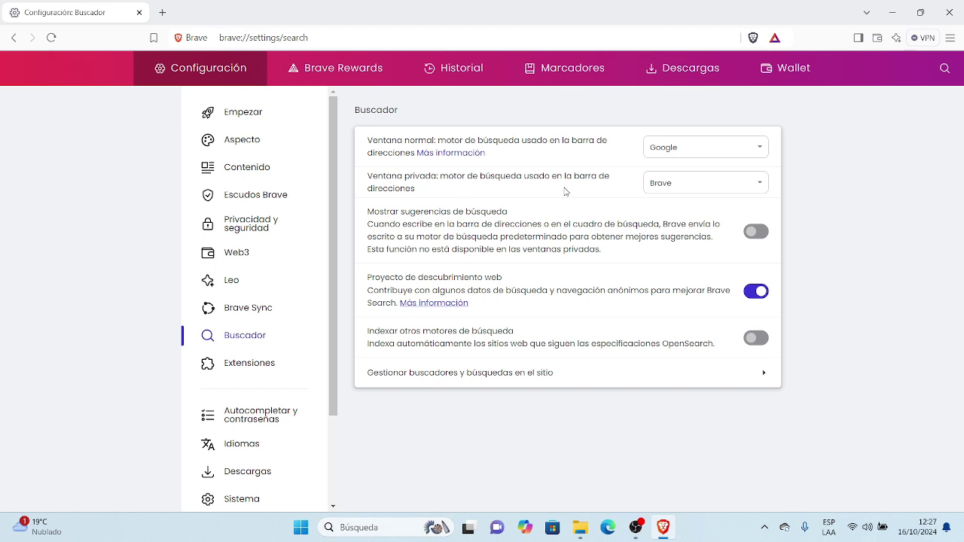
# Set the address bar search engine for normal windows to Brave
pyautogui.click(759, 188)
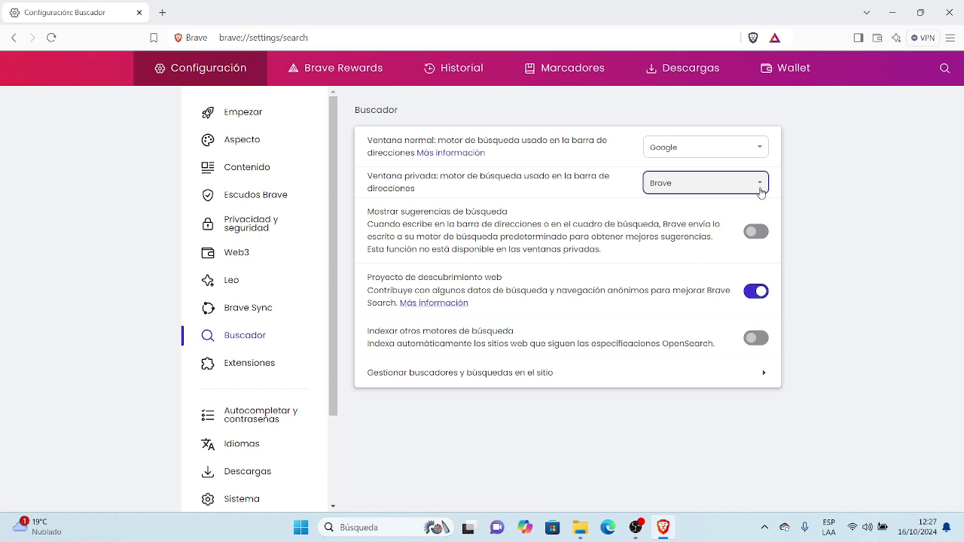
pyautogui.click(761, 152)
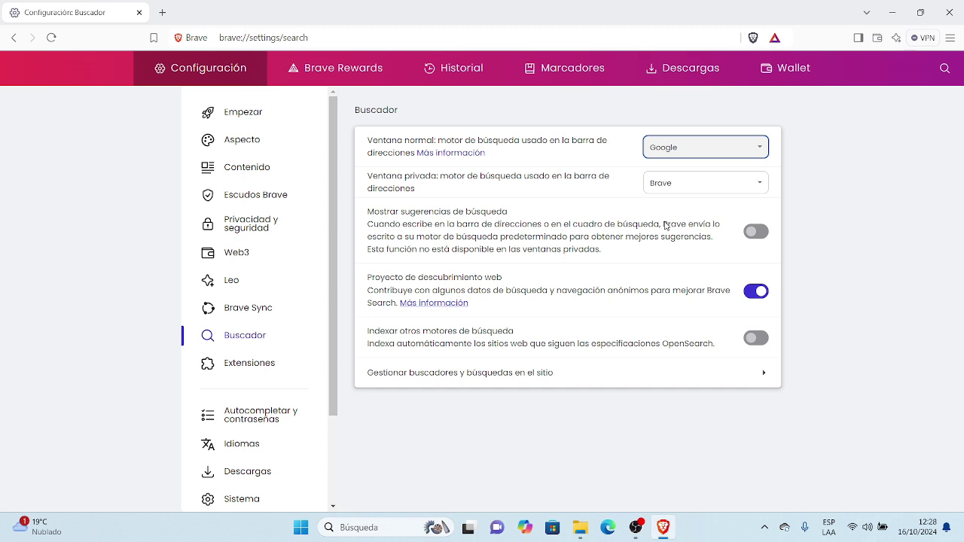
pyautogui.click(706, 170)
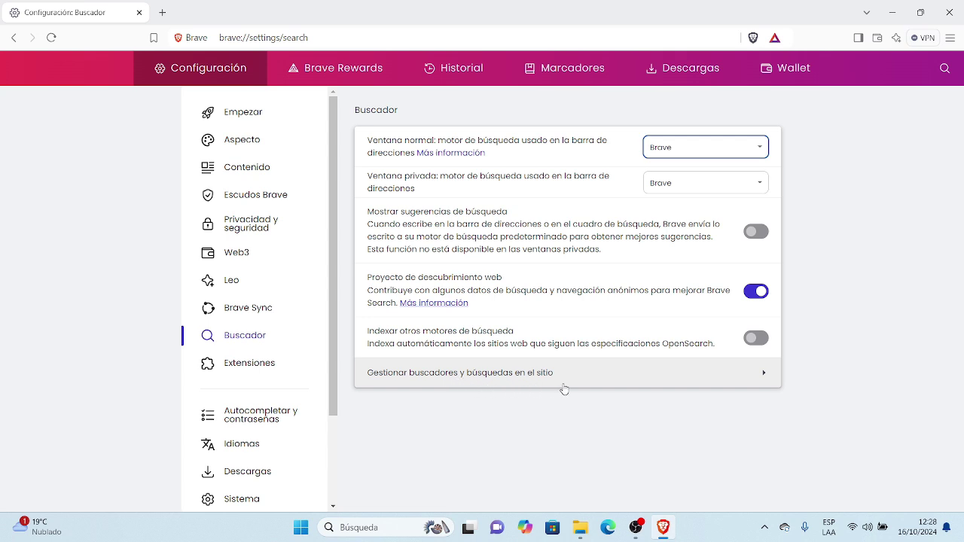
# Review the shortcut options, search engines and site searches on the search engine management page, and return to the Buscador settings
pyautogui.click(687, 383)
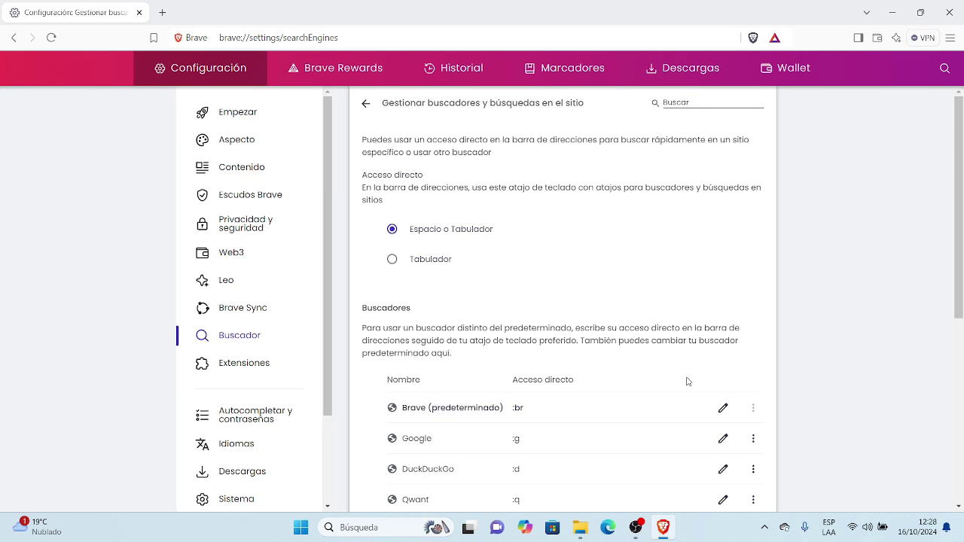
pyautogui.scroll(-3, 686, 382)
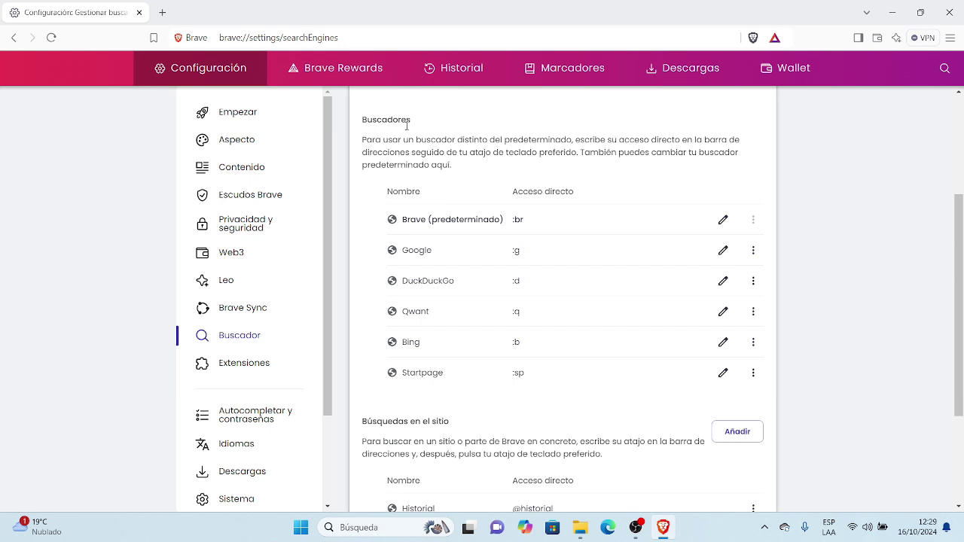
pyautogui.scroll(-3, 474, 425)
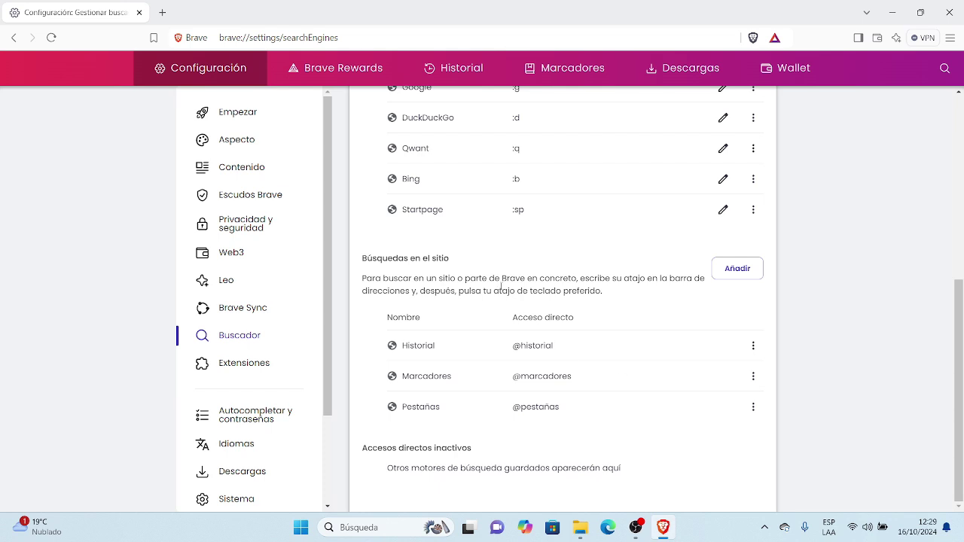
pyautogui.scroll(3, 497, 288)
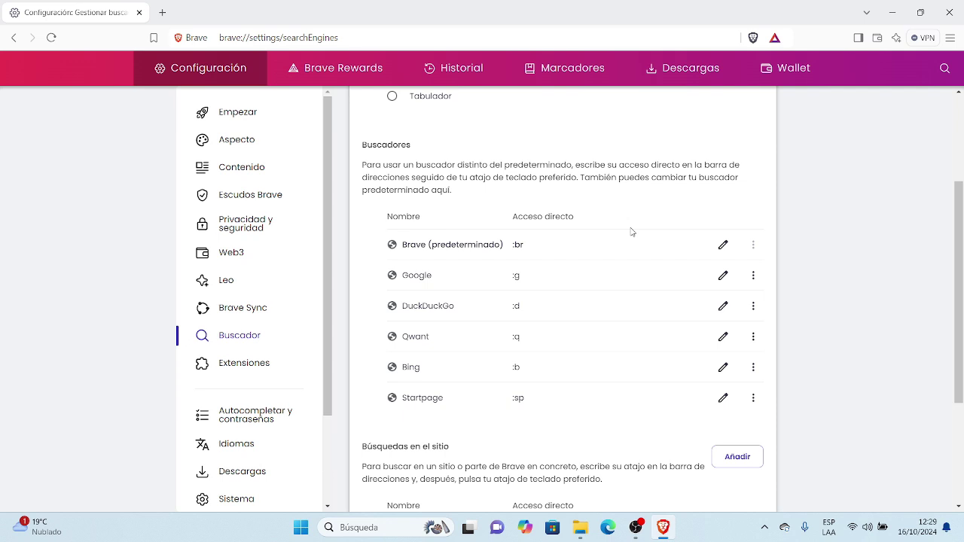
pyautogui.scroll(3, 674, 196)
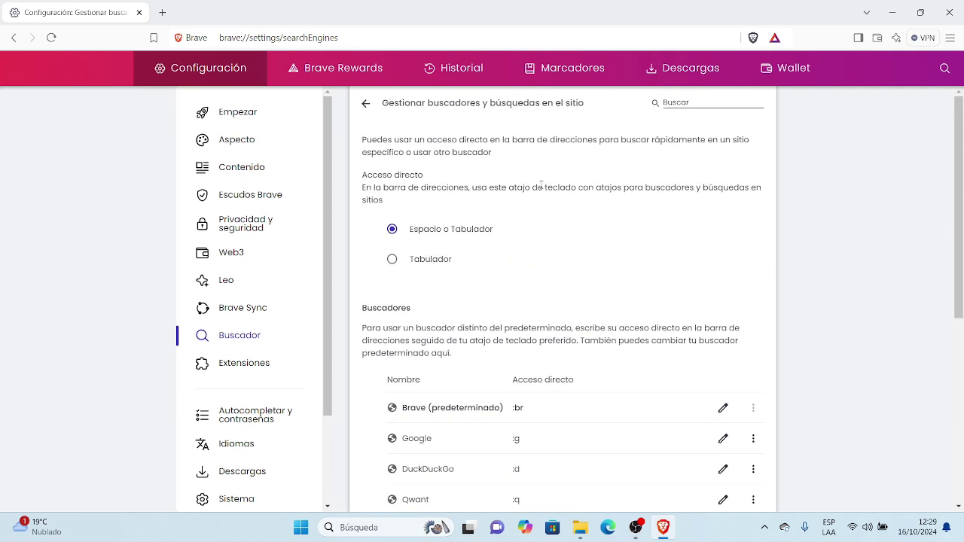
pyautogui.click(364, 102)
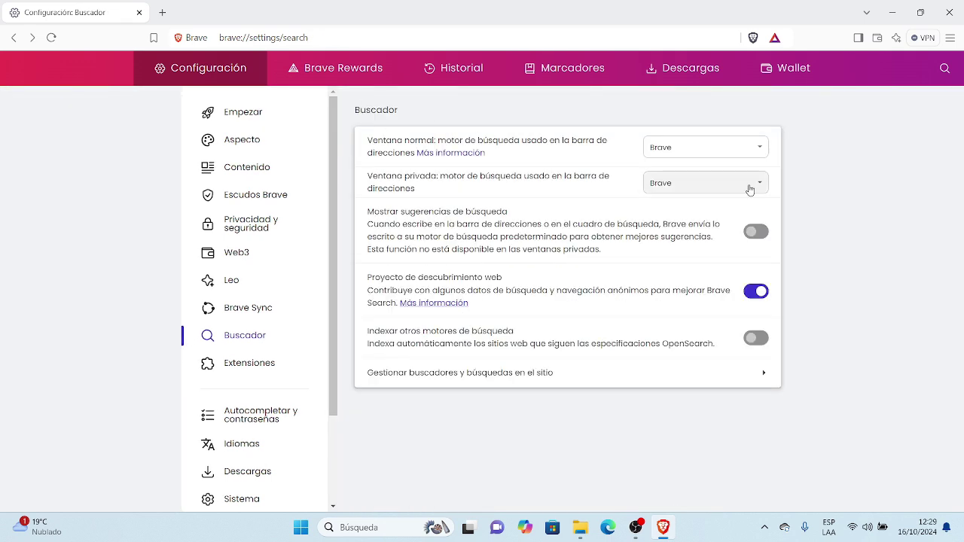
# Switch the normal window's search engine to Google and check the default in the list of managed search engines
pyautogui.click(759, 148)
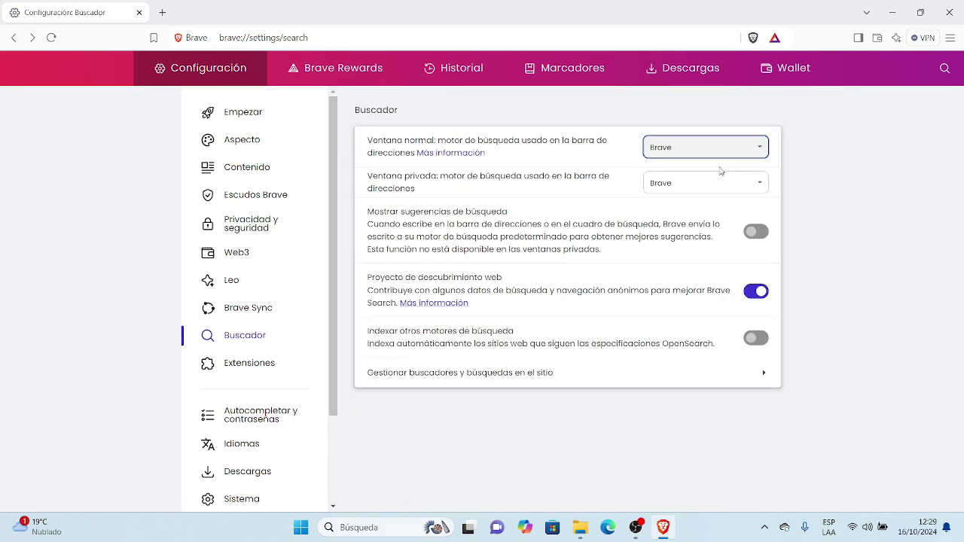
pyautogui.press('Down')
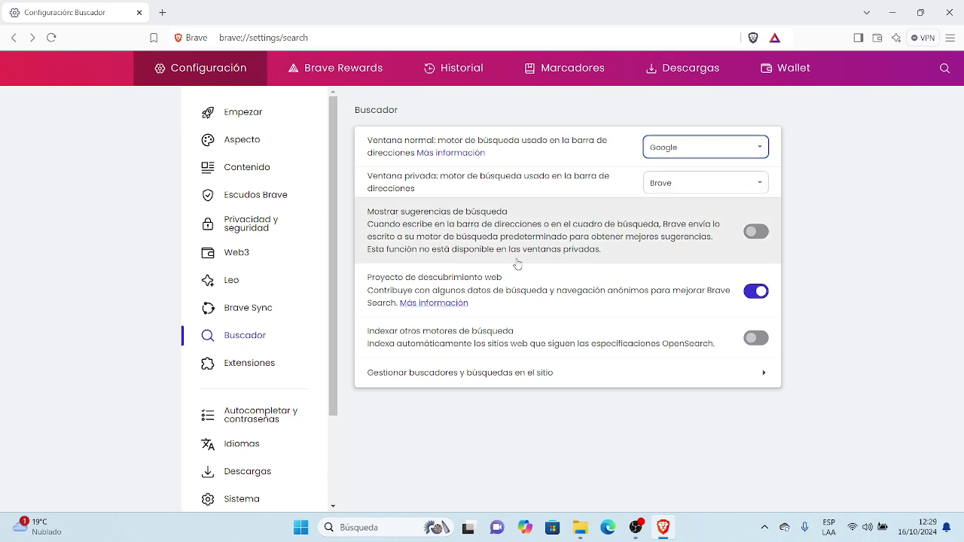
pyautogui.click(657, 384)
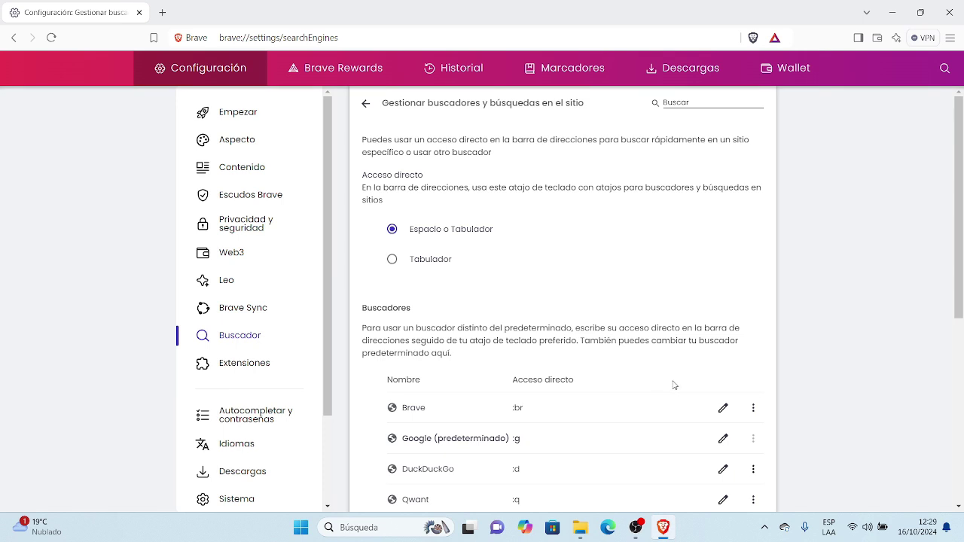
pyautogui.scroll(-1, 667, 385)
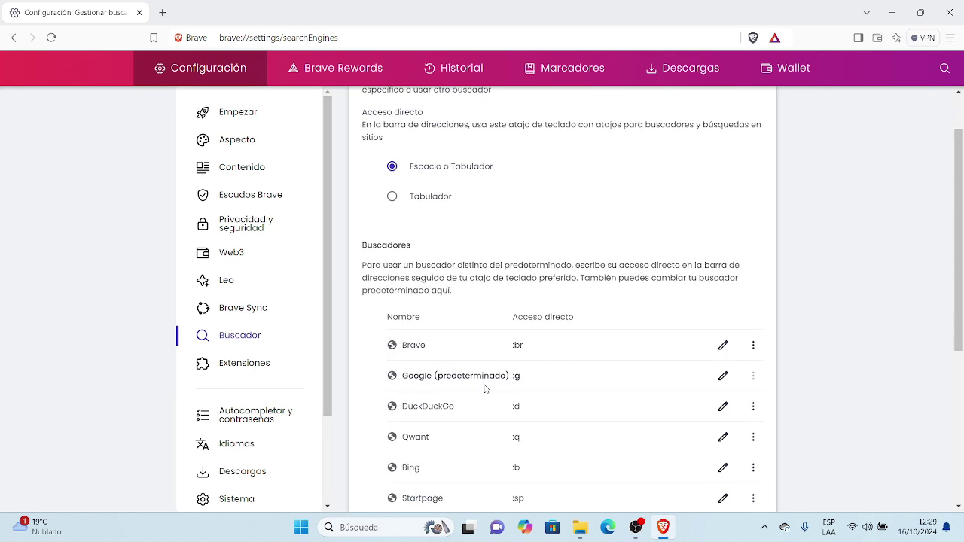
# View the Google search engine's name, shortcut and URL in its edit dialog, cancel, and return to the Buscador settings
pyautogui.click(723, 377)
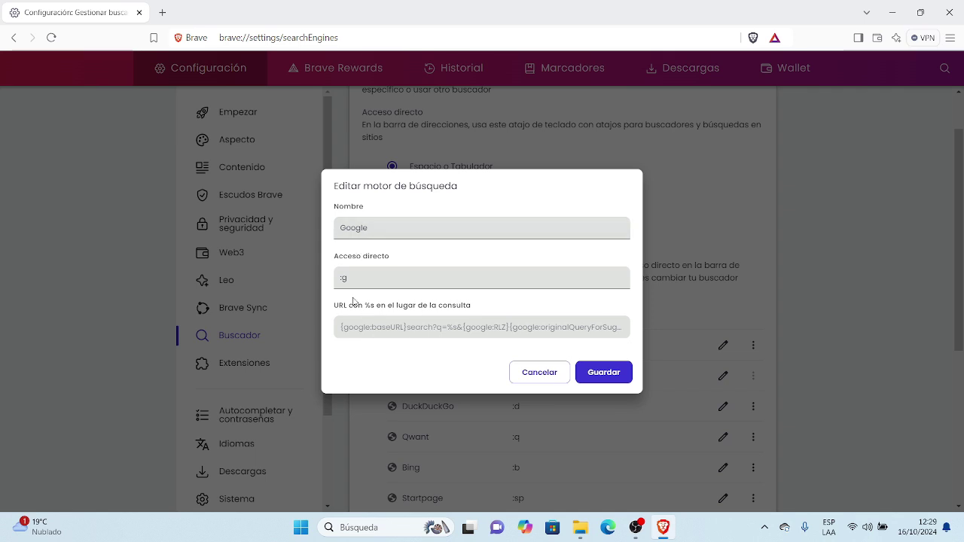
pyautogui.click(547, 375)
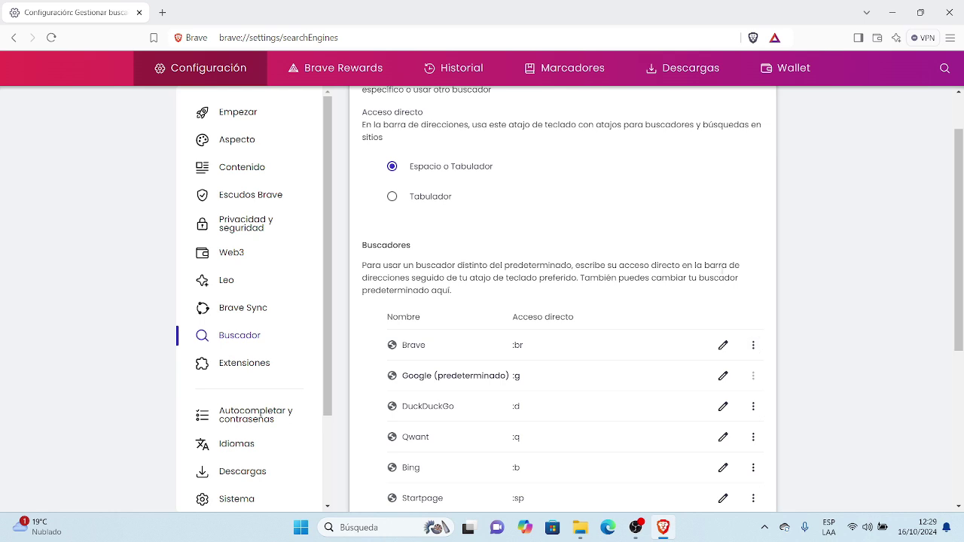
pyautogui.scroll(2, 721, 266)
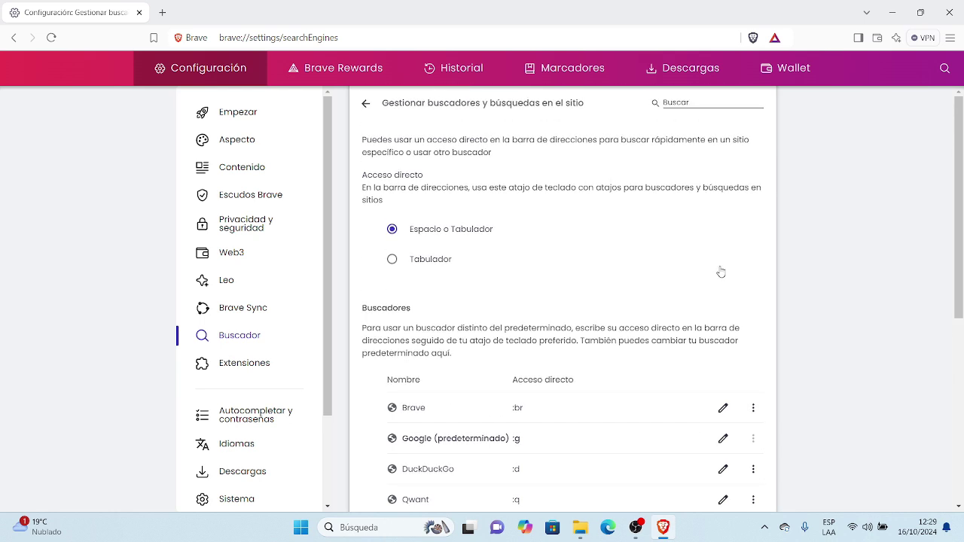
pyautogui.click(365, 103)
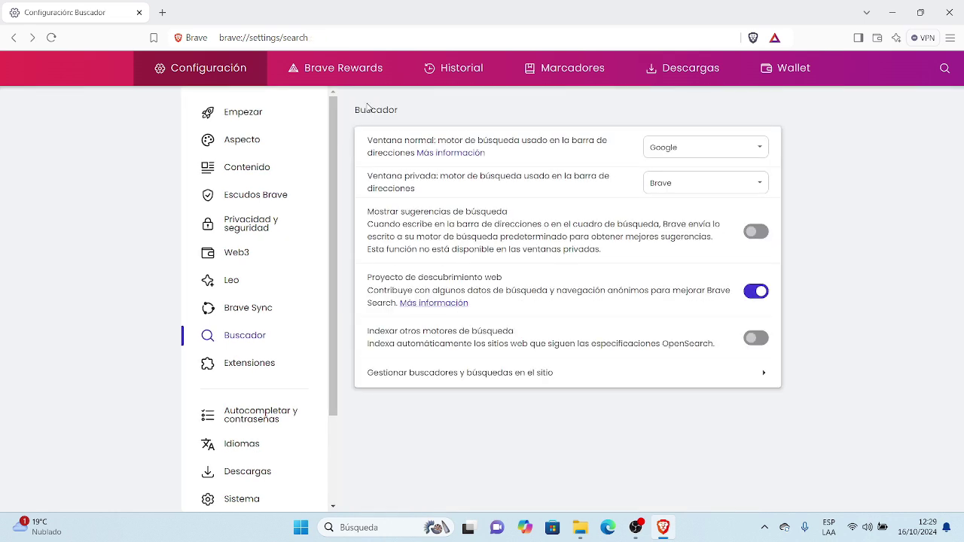
# Restore Brave as the default search engine and review the managed search engines, site searches and inactive shortcuts
pyautogui.click(642, 376)
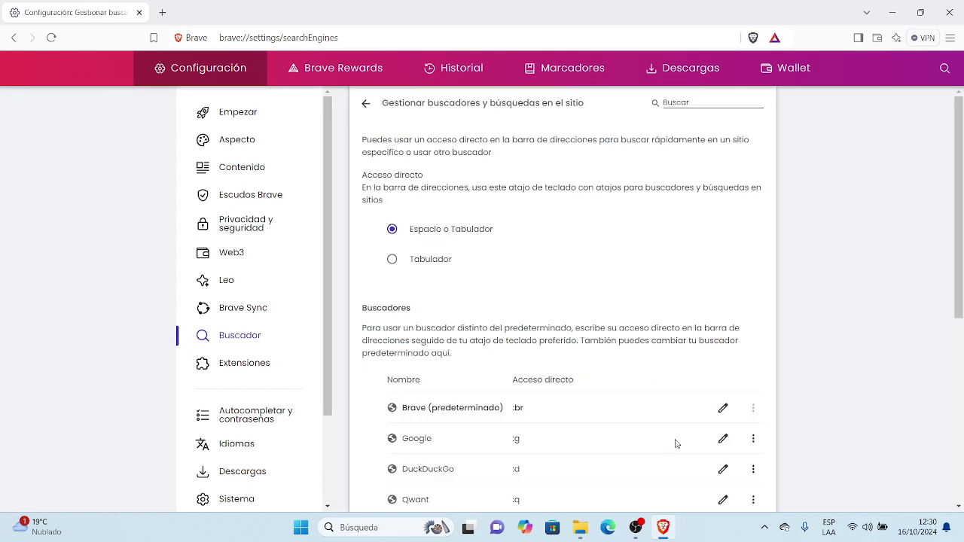
pyautogui.scroll(-3, 675, 444)
pyautogui.scroll(2, 675, 444)
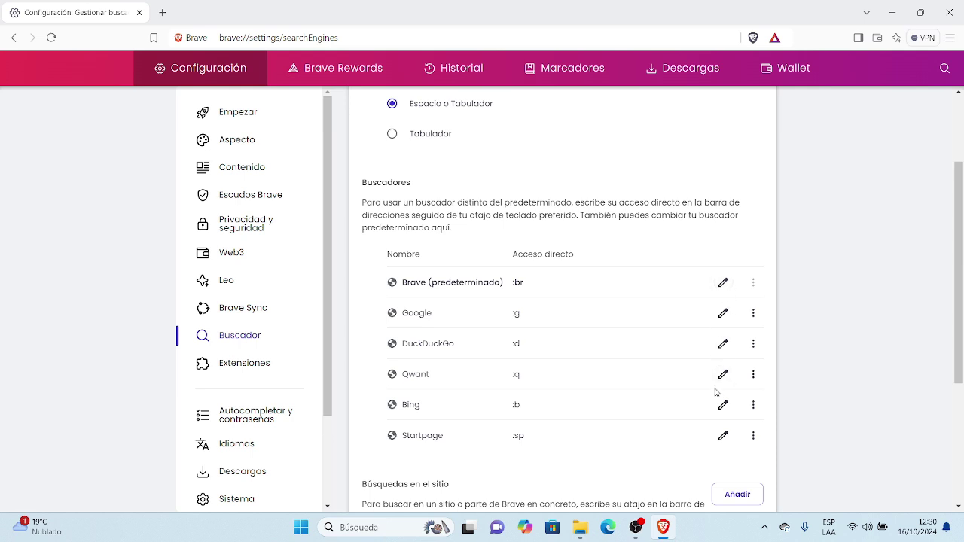
pyautogui.scroll(-2, 719, 395)
pyautogui.scroll(-1, 716, 392)
pyautogui.scroll(1, 716, 392)
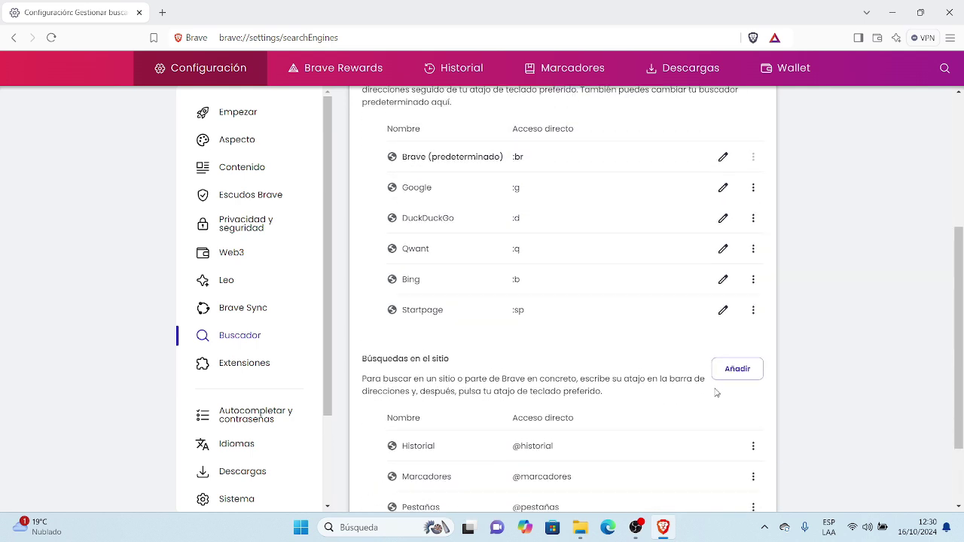
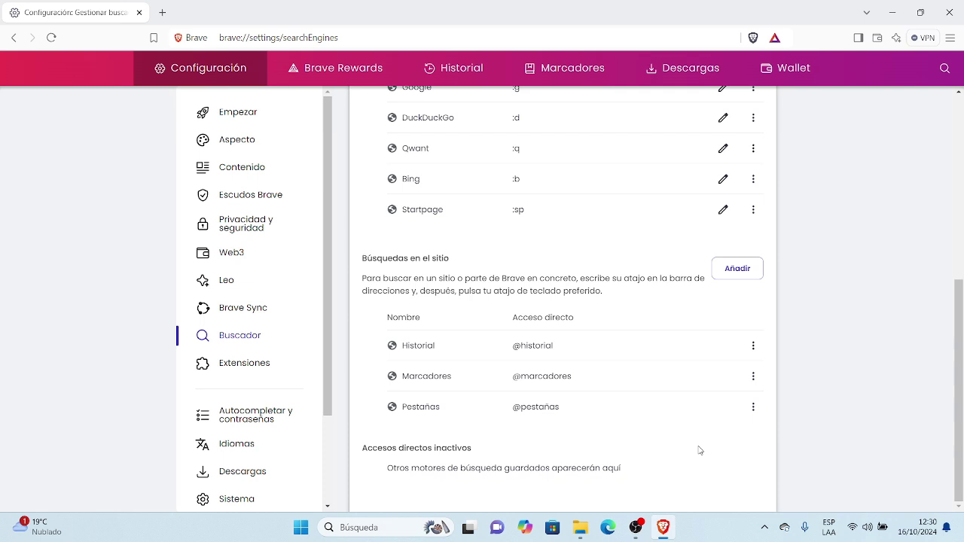
pyautogui.scroll(2, 691, 334)
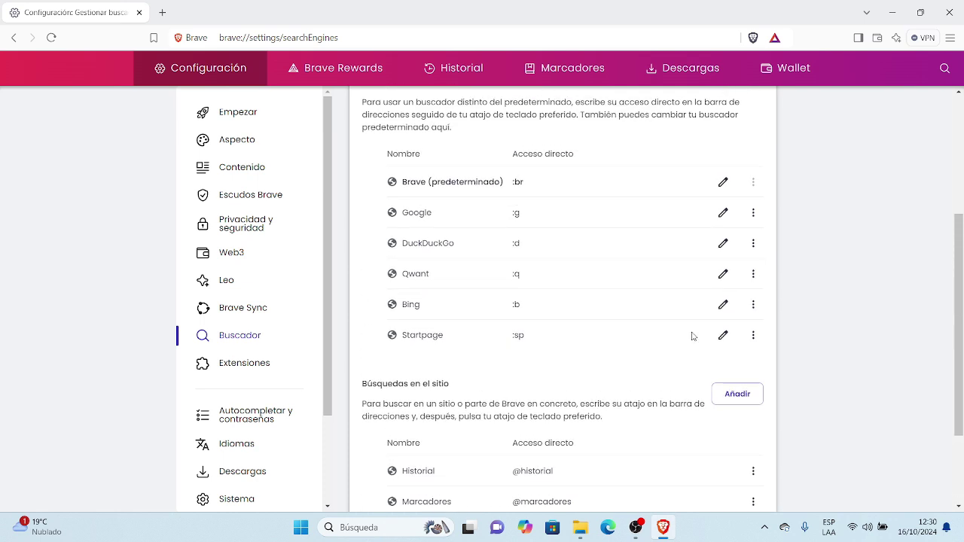
pyautogui.scroll(-2, 691, 335)
pyautogui.scroll(3, 692, 334)
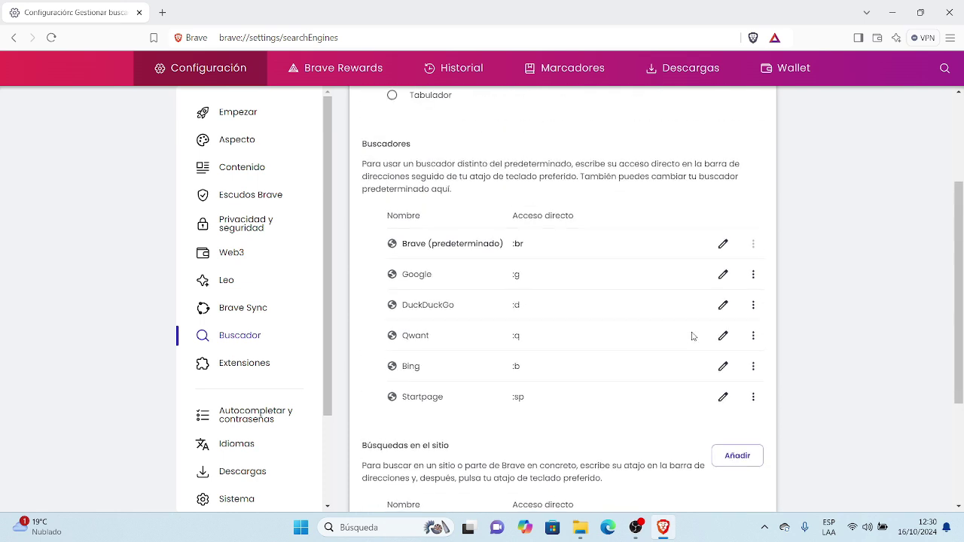
pyautogui.scroll(-3, 692, 336)
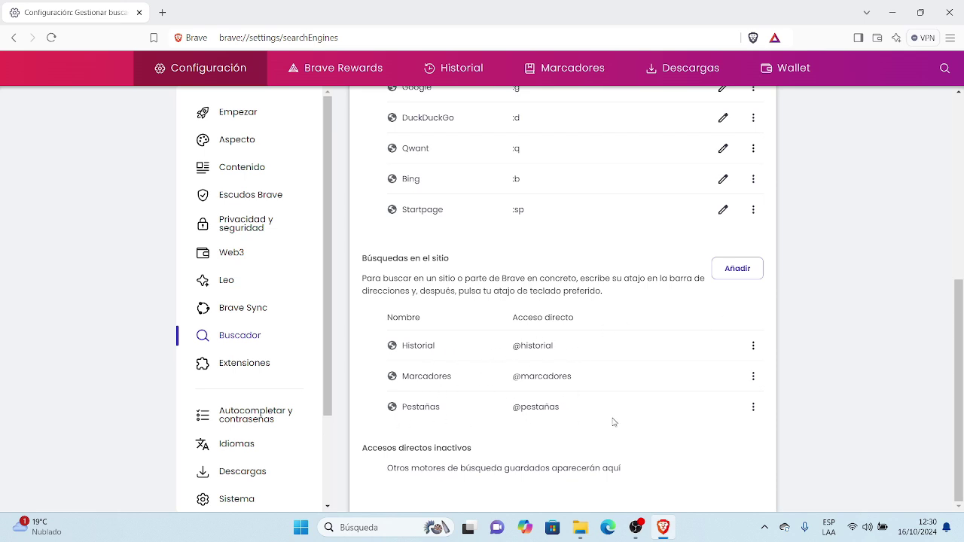
# Check the available actions for the Historial, Marcadores and Pestañas site searches without changing any of them
pyautogui.click(753, 347)
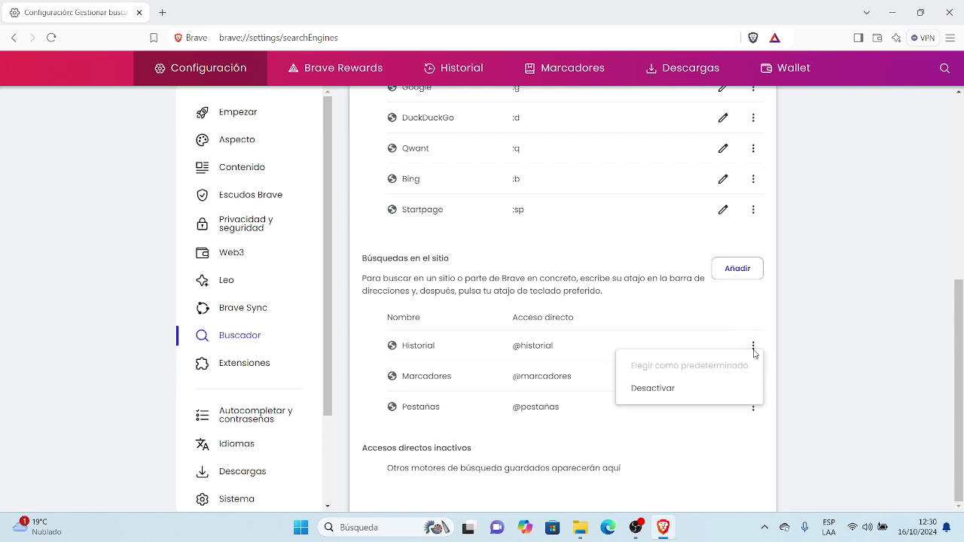
pyautogui.click(691, 323)
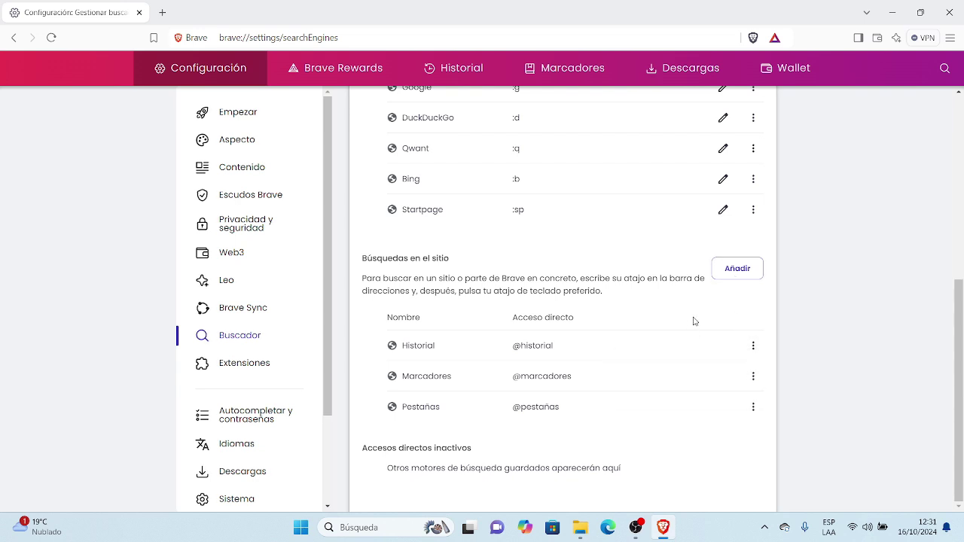
pyautogui.click(753, 376)
pyautogui.click(753, 376)
pyautogui.click(753, 406)
pyautogui.click(820, 338)
pyautogui.scroll(5, 858, 207)
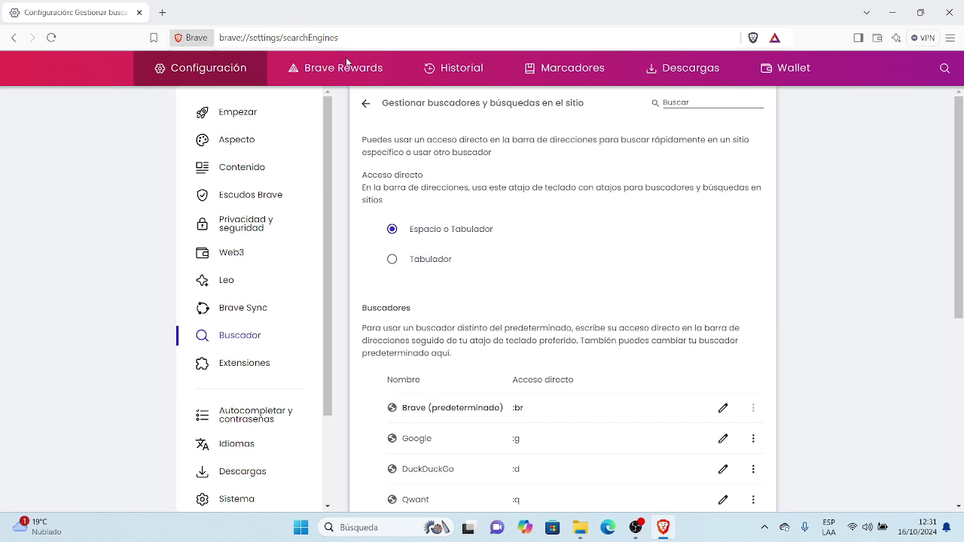
# Relaunch Brave and search for "hackalyg" from the new tab page, enabling search suggestions
pyautogui.click(140, 12)
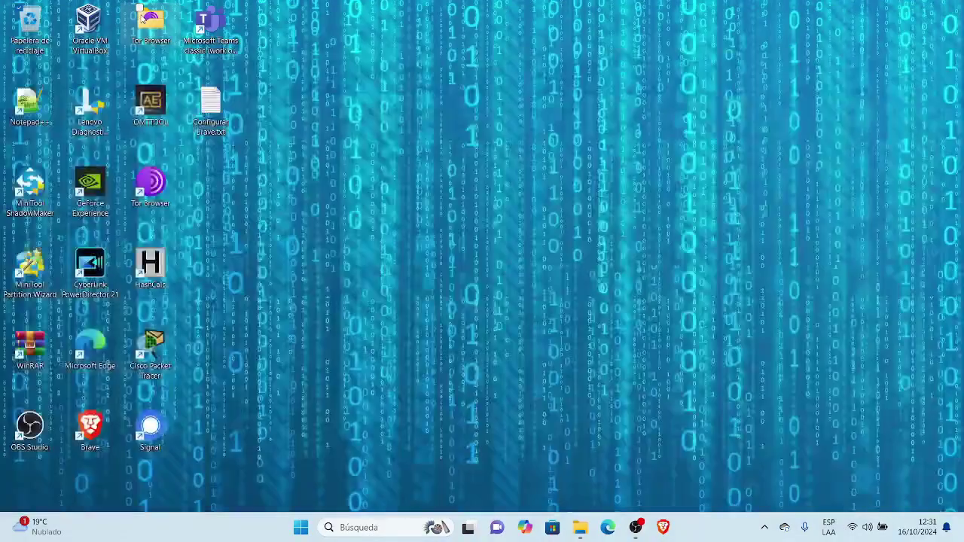
pyautogui.click(662, 529)
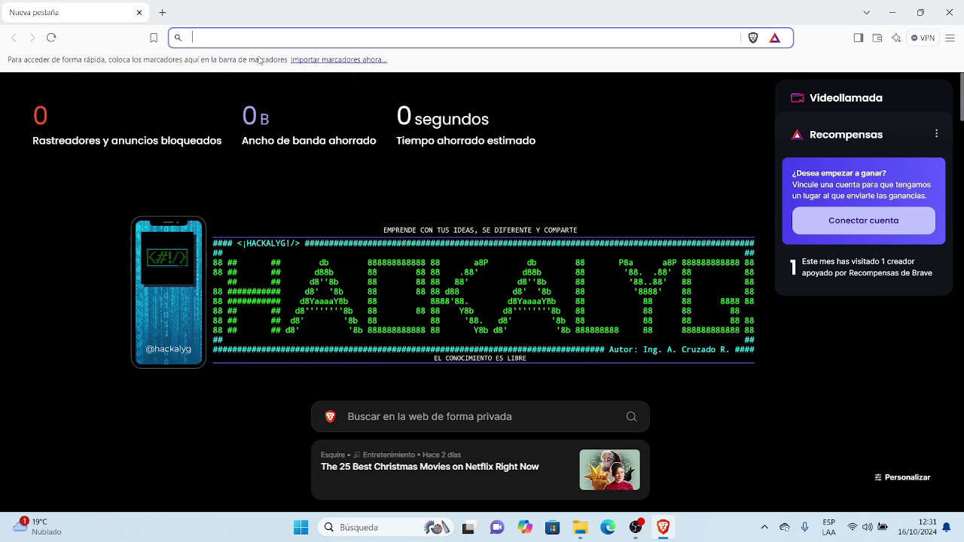
pyautogui.click(489, 422)
pyautogui.write('hackalyg')
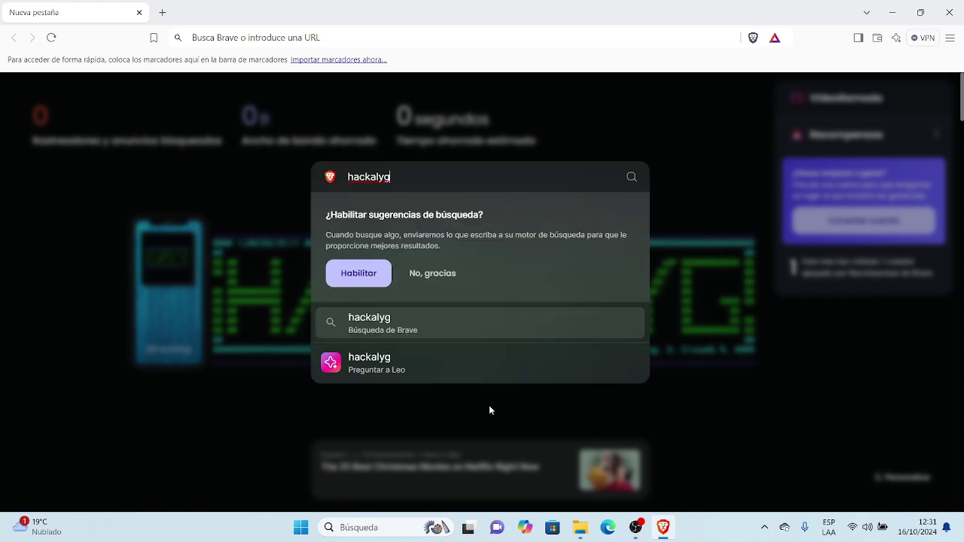
pyautogui.click(358, 274)
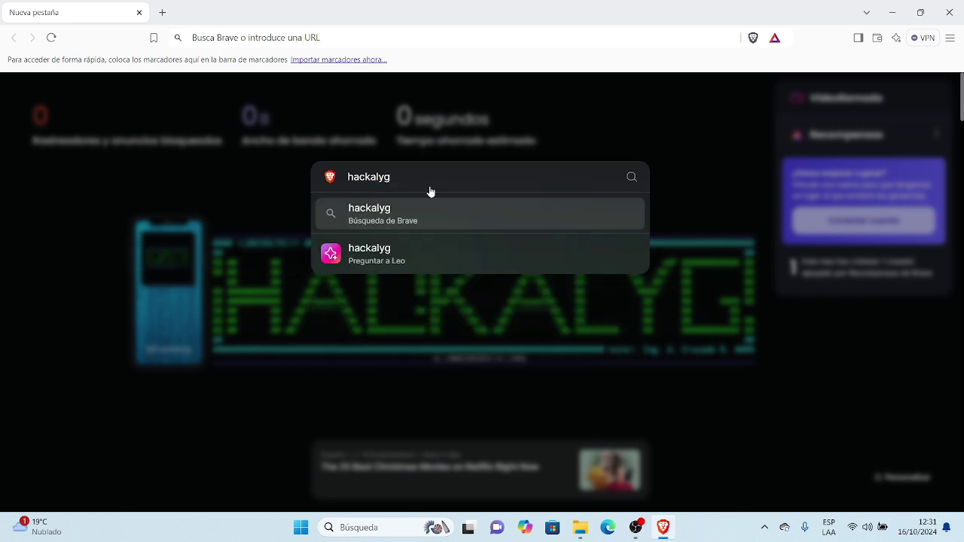
pyautogui.press('Return')
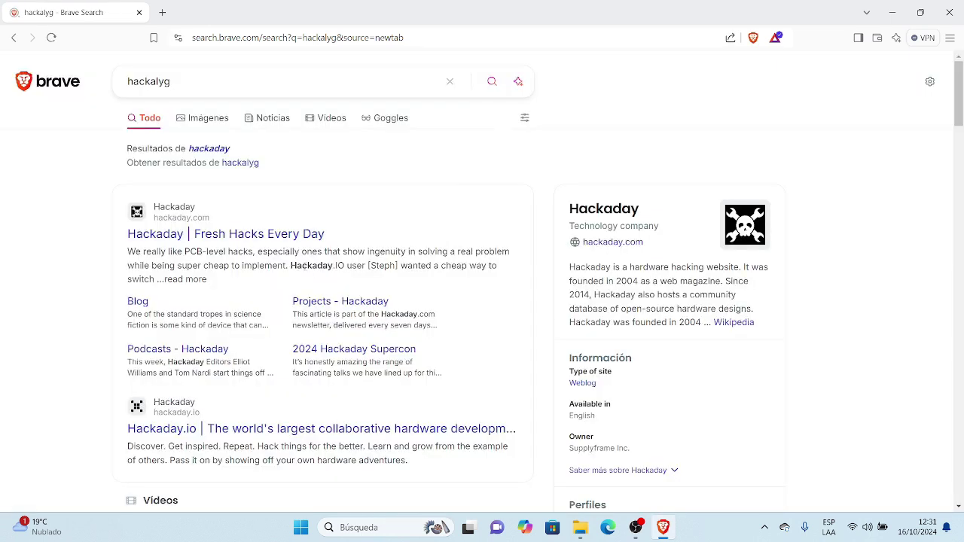
# Visit the Brave Search home page from the "hackalyg" results and return to those results, repeating the check once
pyautogui.click(39, 85)
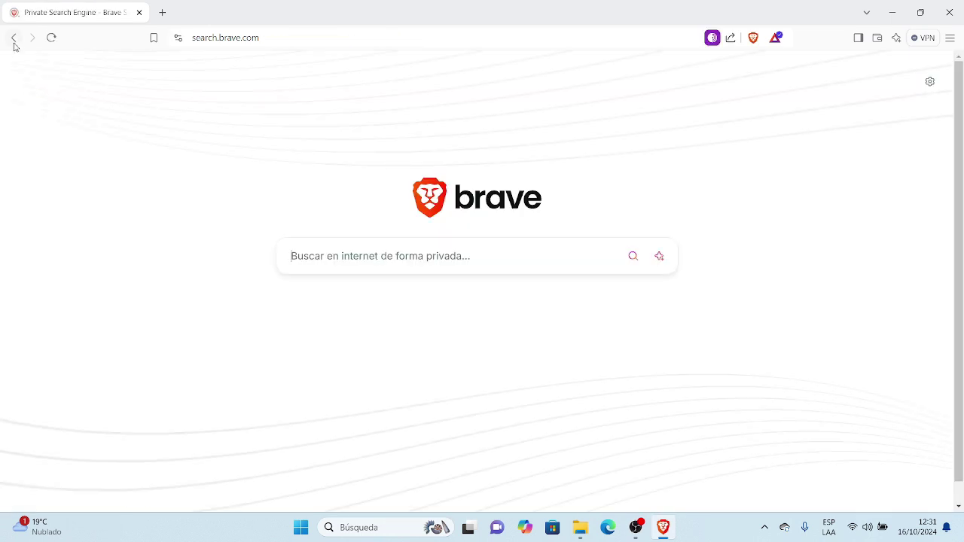
pyautogui.click(13, 40)
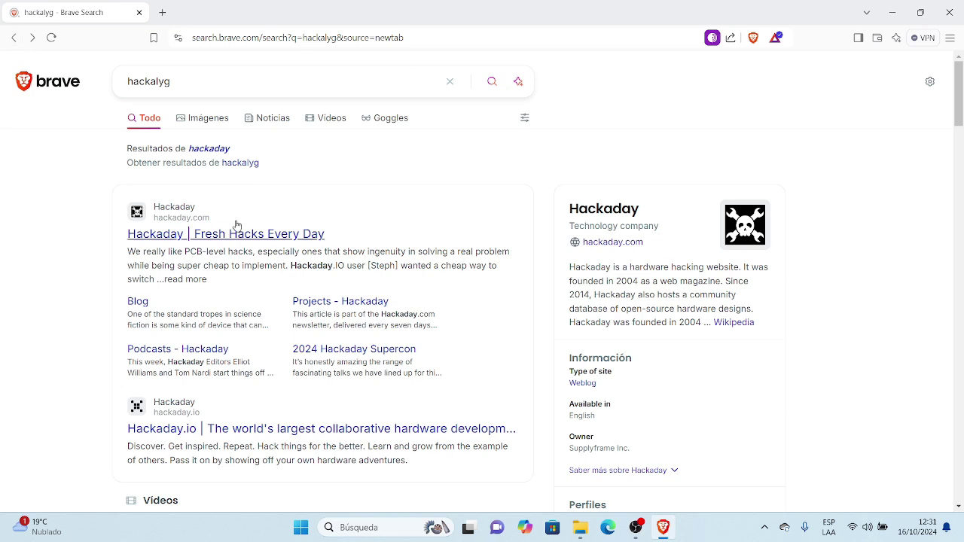
pyautogui.click(45, 88)
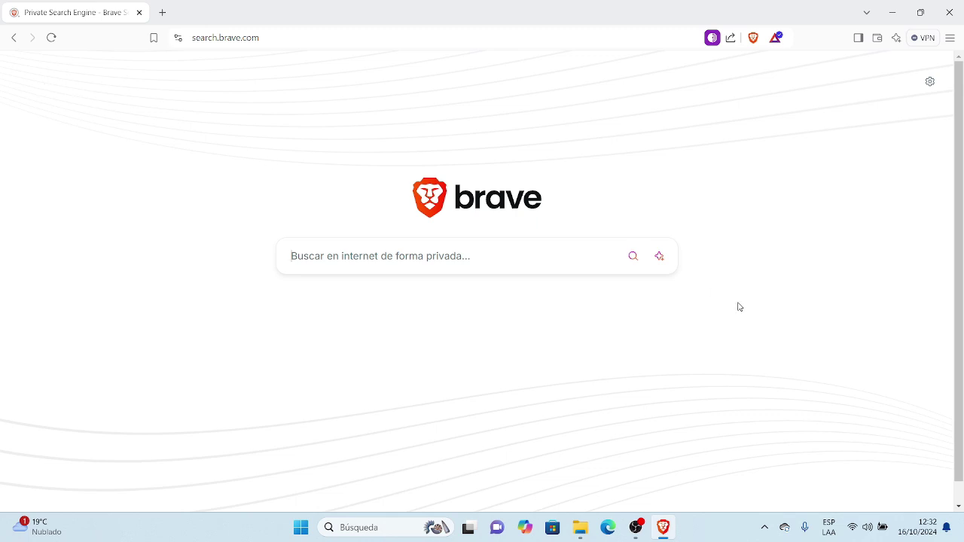
pyautogui.click(11, 41)
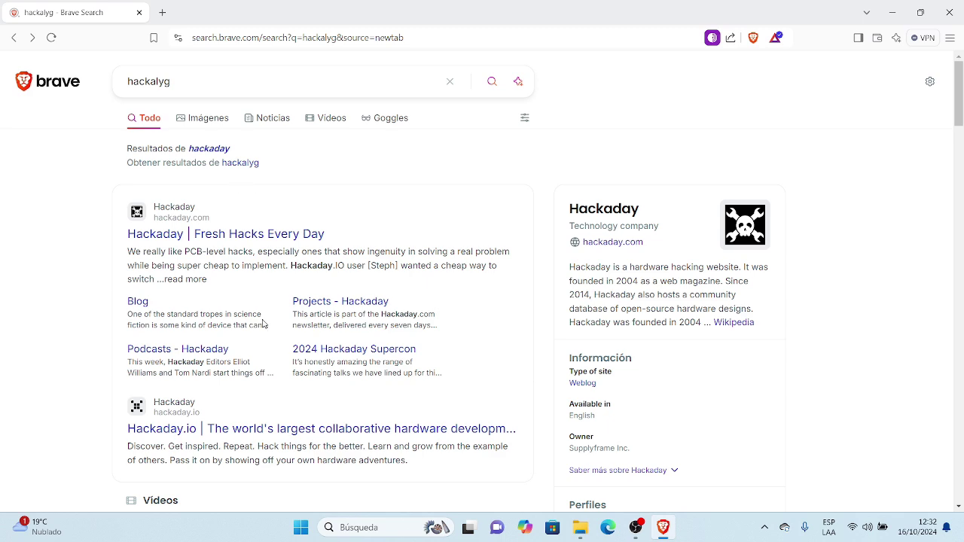
# Review the results for the corrected query, switch to the results for the literal term "hackalyg" and look through them
pyautogui.scroll(-15, 262, 323)
pyautogui.scroll(-15, 263, 320)
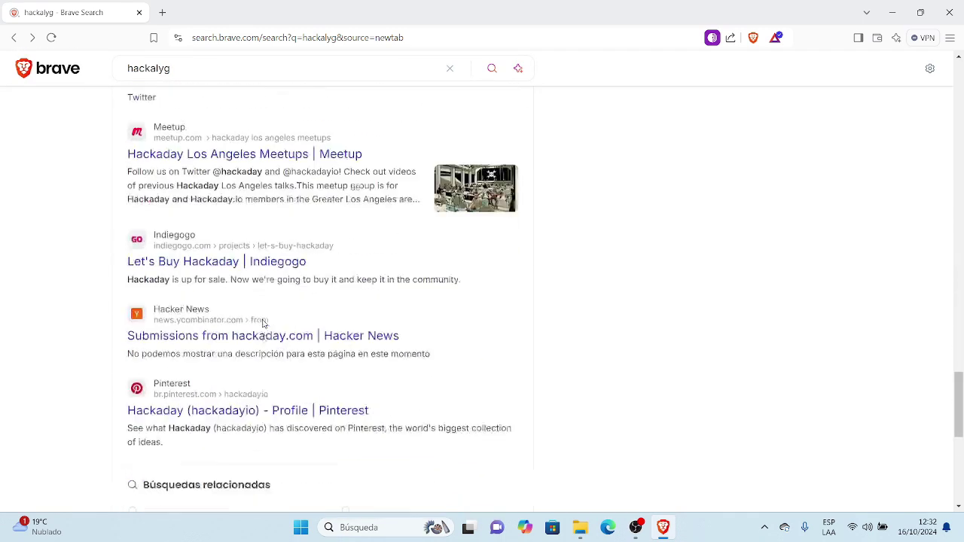
pyautogui.scroll(-5, 262, 323)
pyautogui.scroll(10, 262, 323)
pyautogui.scroll(15, 263, 323)
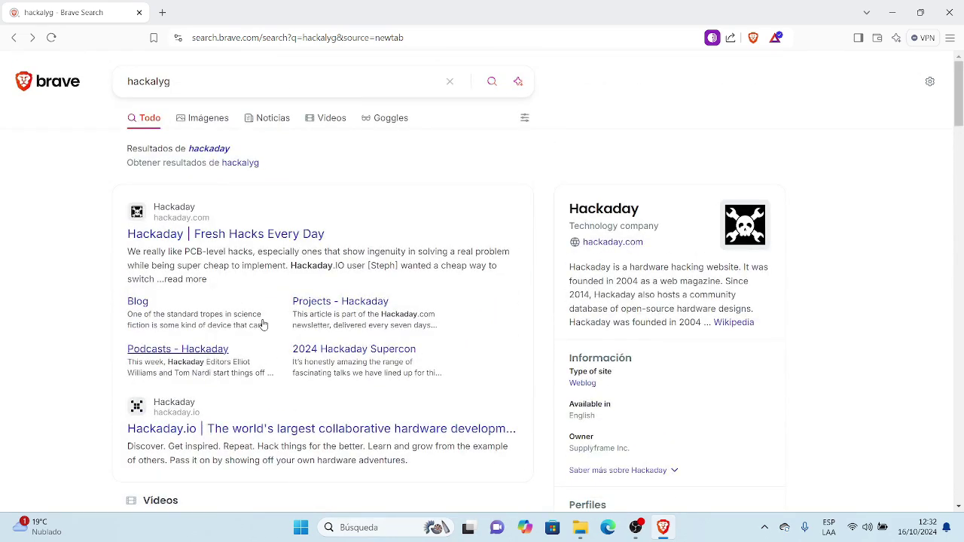
pyautogui.click(254, 164)
pyautogui.scroll(-1, 343, 289)
pyautogui.scroll(-8, 343, 290)
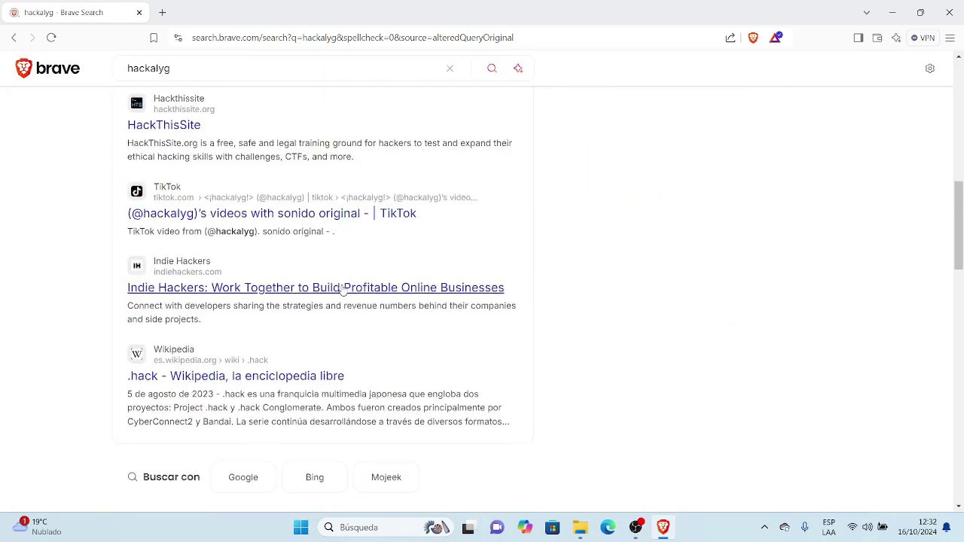
pyautogui.scroll(-15, 343, 290)
pyautogui.scroll(20, 342, 284)
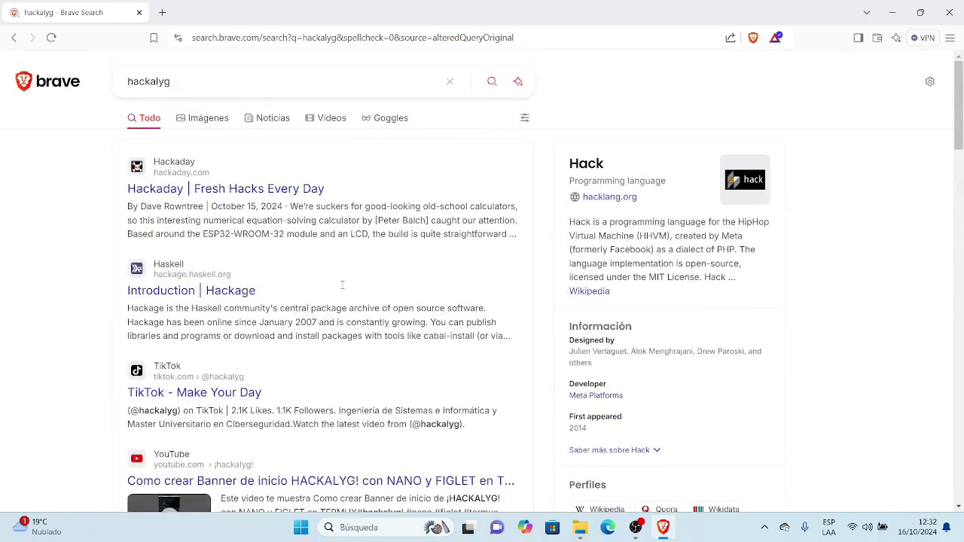
# Return to the new tab page, search for "hola" from the address bar and look through the results
pyautogui.click(14, 39)
pyautogui.click(13, 39)
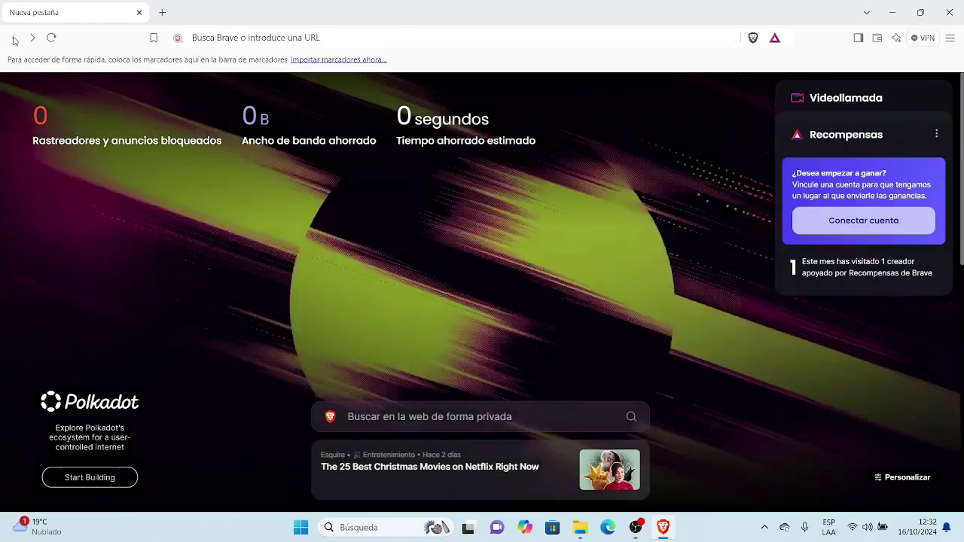
pyautogui.click(359, 36)
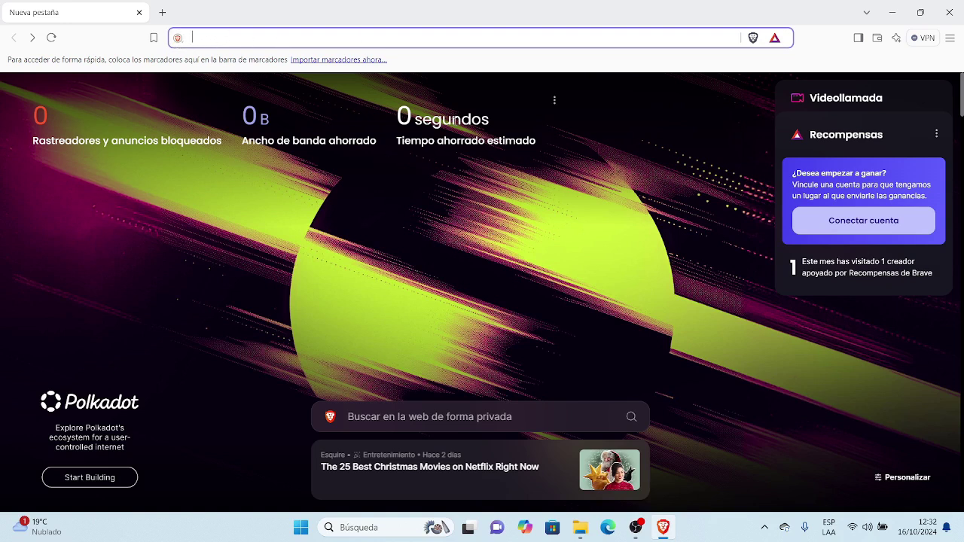
pyautogui.write('hola')
pyautogui.press('Return')
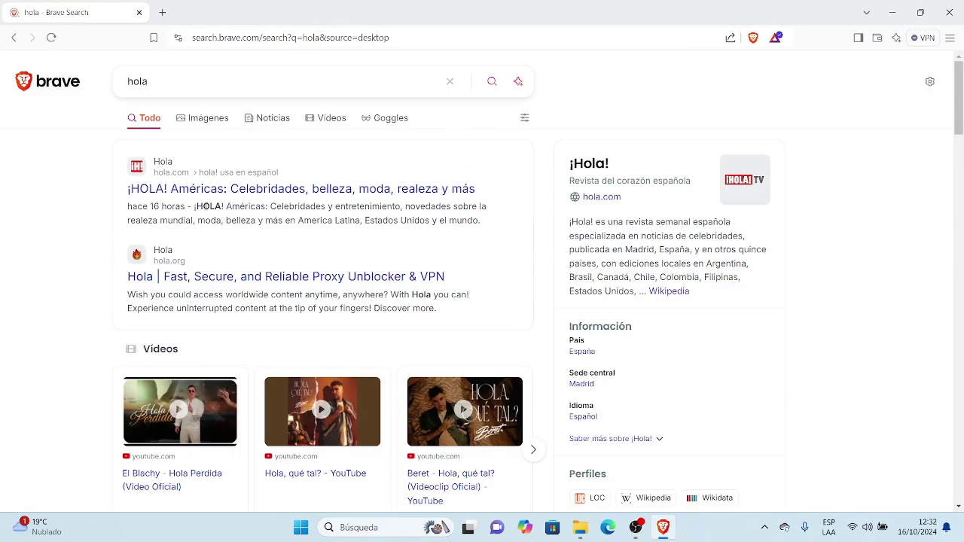
pyautogui.scroll(-3, 203, 203)
pyautogui.scroll(-15, 208, 211)
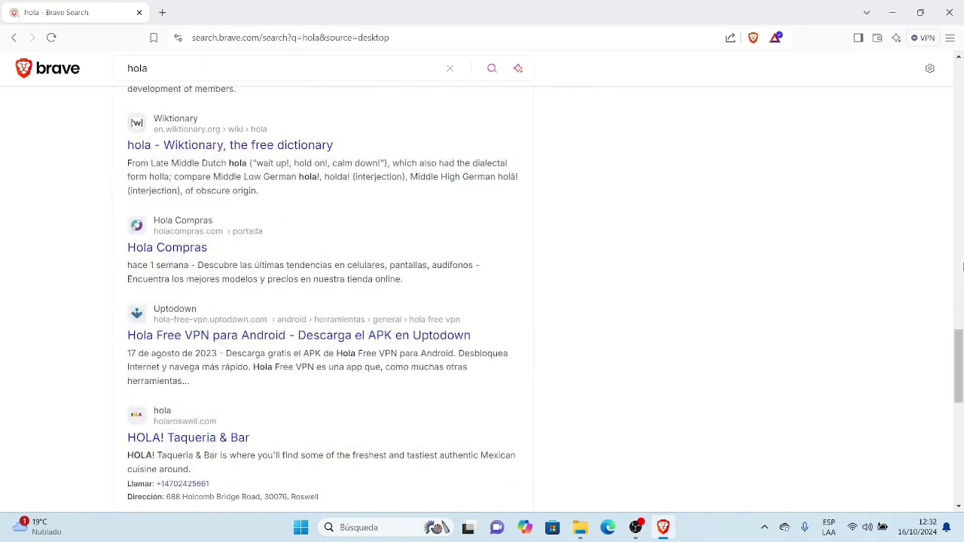
pyautogui.moveTo(957, 365); pyautogui.dragTo(960, 79)
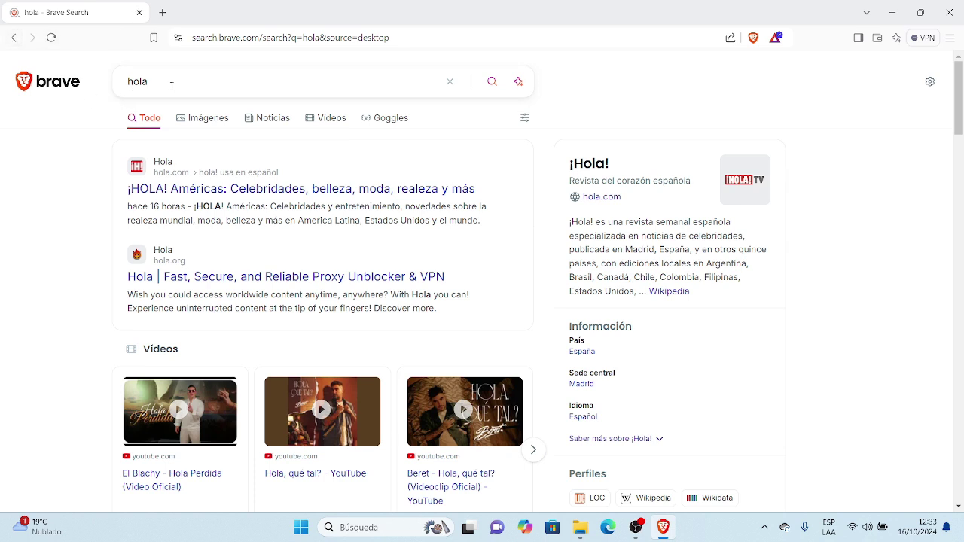
# Replace the query on the Brave Search results page with "rackalyg", run the search and look through the results
pyautogui.click(198, 75)
pyautogui.press('BackSpace')
pyautogui.press('BackSpace')
pyautogui.press('BackSpace')
pyautogui.press('BackSpace')
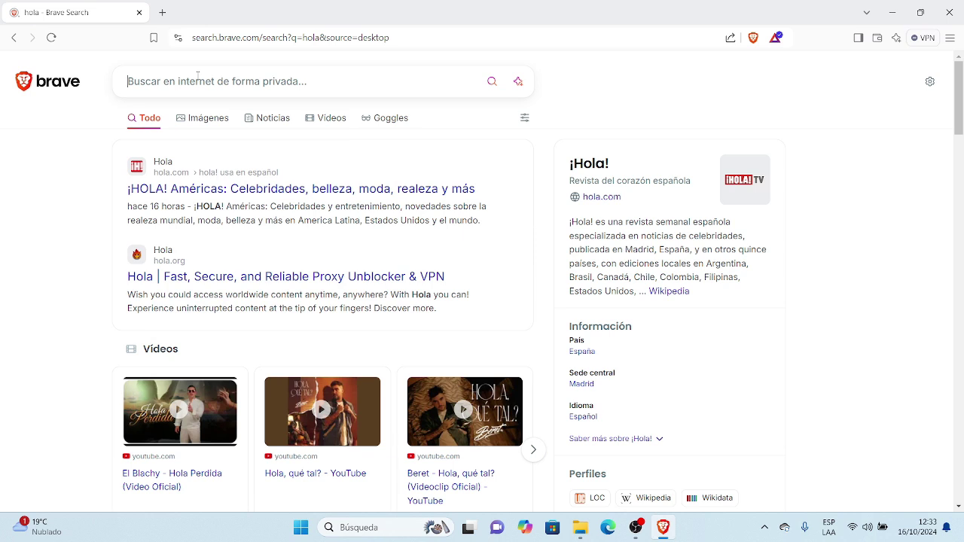
pyautogui.write('rack')
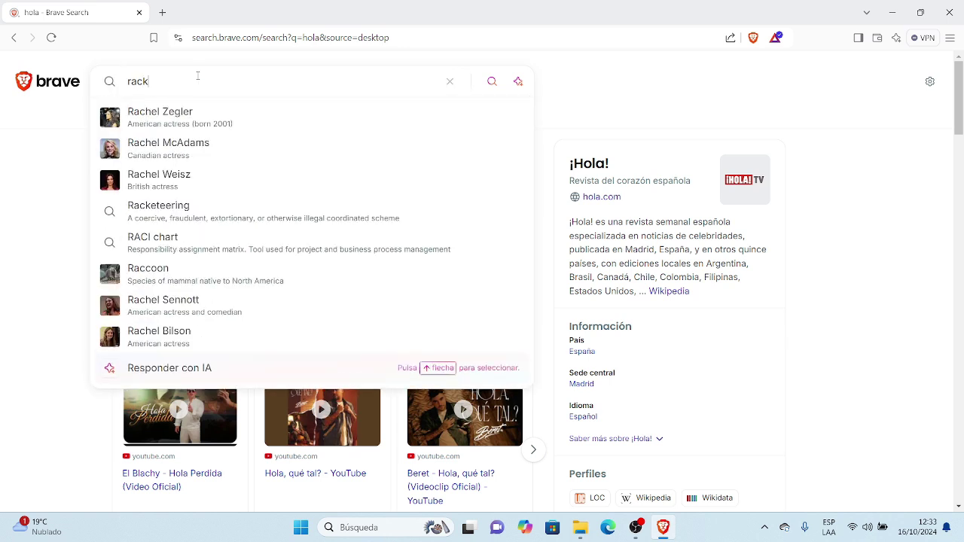
pyautogui.write('alyg')
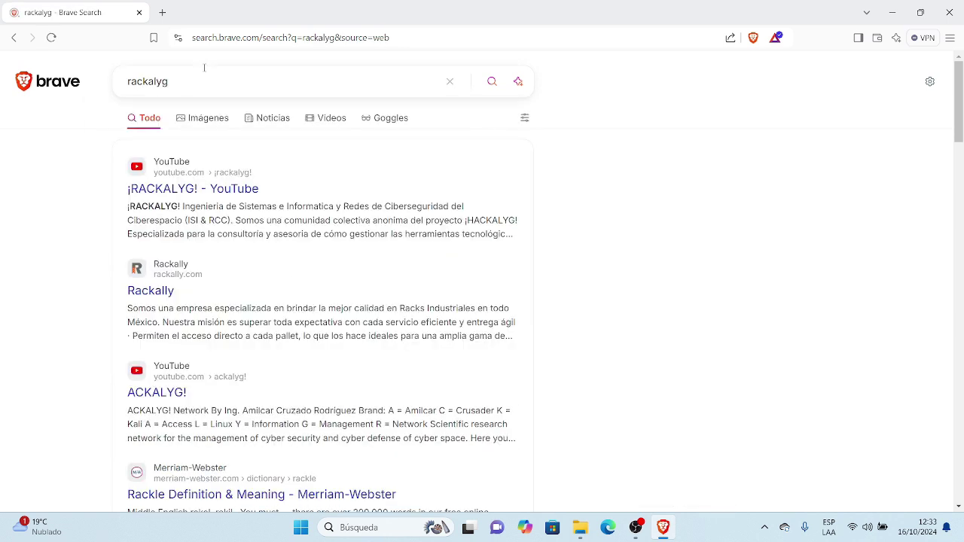
pyautogui.scroll(-14, 289, 274)
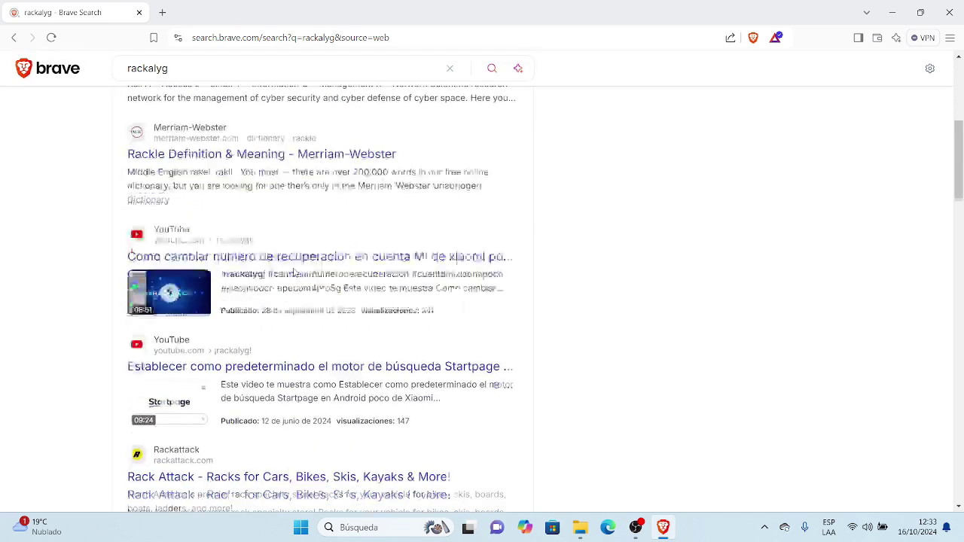
pyautogui.scroll(-4, 294, 273)
pyautogui.scroll(10, 293, 273)
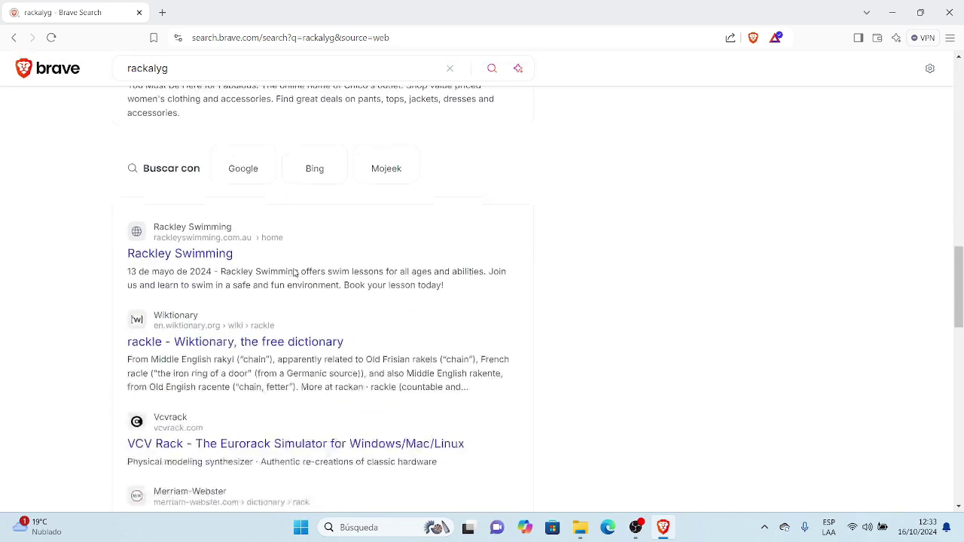
pyautogui.scroll(-4, 294, 272)
pyautogui.scroll(8, 293, 273)
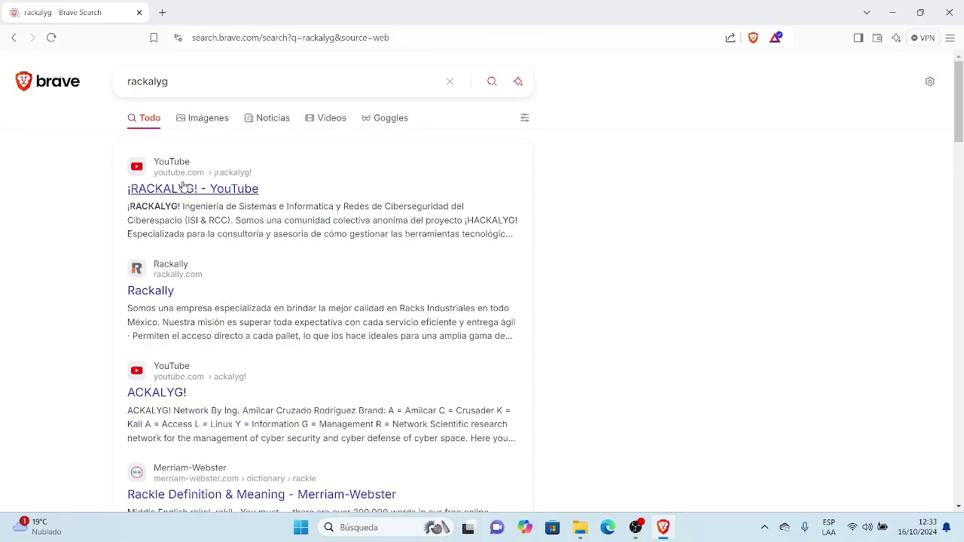
# Replace the "rackalyg" query with "hackalyg", run the search and look through the results
pyautogui.click(215, 81)
pyautogui.press('BackSpace')
pyautogui.press('BackSpace')
pyautogui.press('BackSpace')
pyautogui.press('BackSpace')
pyautogui.press('BackSpace')
pyautogui.press('BackSpace')
pyautogui.press('BackSpace')
pyautogui.press('BackSpace')
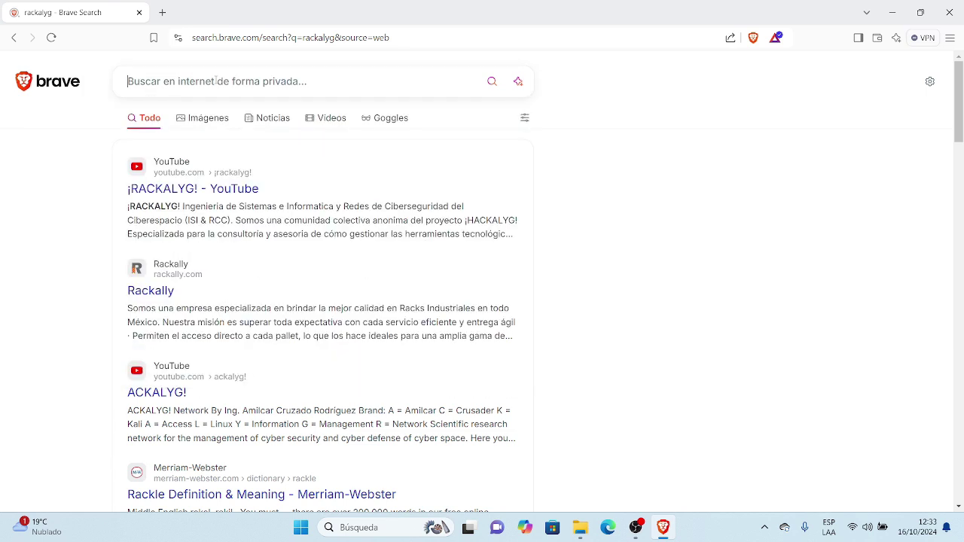
pyautogui.write('hackalyg')
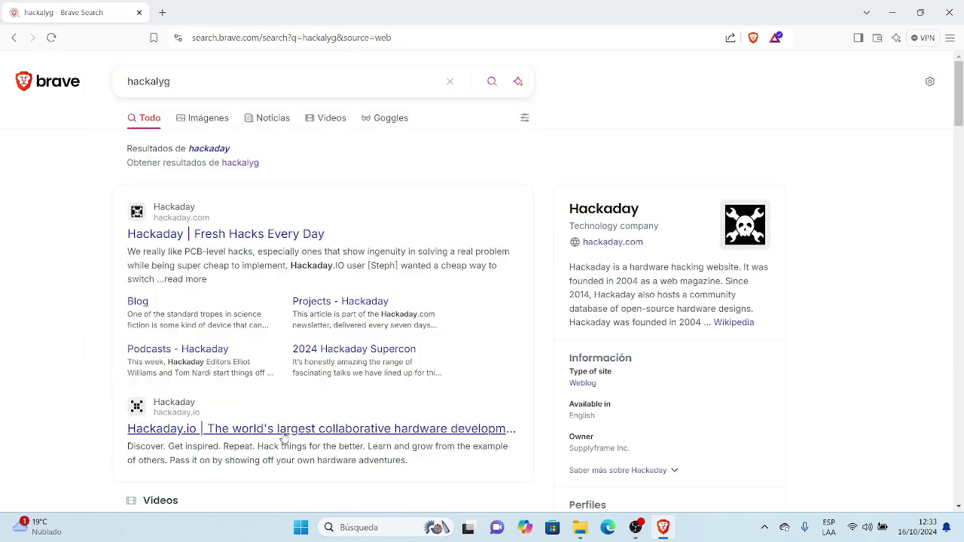
pyautogui.scroll(-10, 285, 438)
pyautogui.scroll(-1, 286, 436)
pyautogui.scroll(15, 286, 435)
pyautogui.scroll(2, 287, 435)
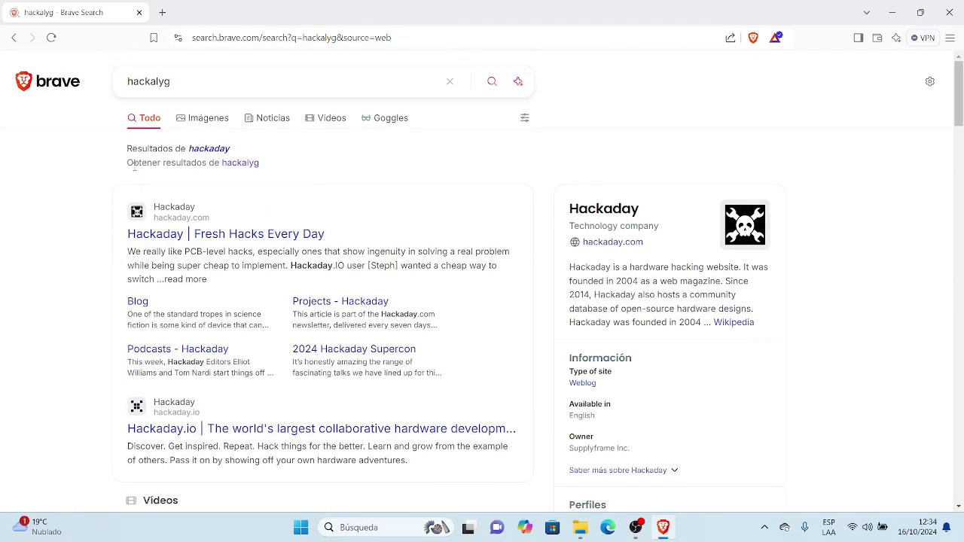
# Go back through the earlier searches to the new tab page, restore the window to its smaller size and close the browser
pyautogui.click(12, 37)
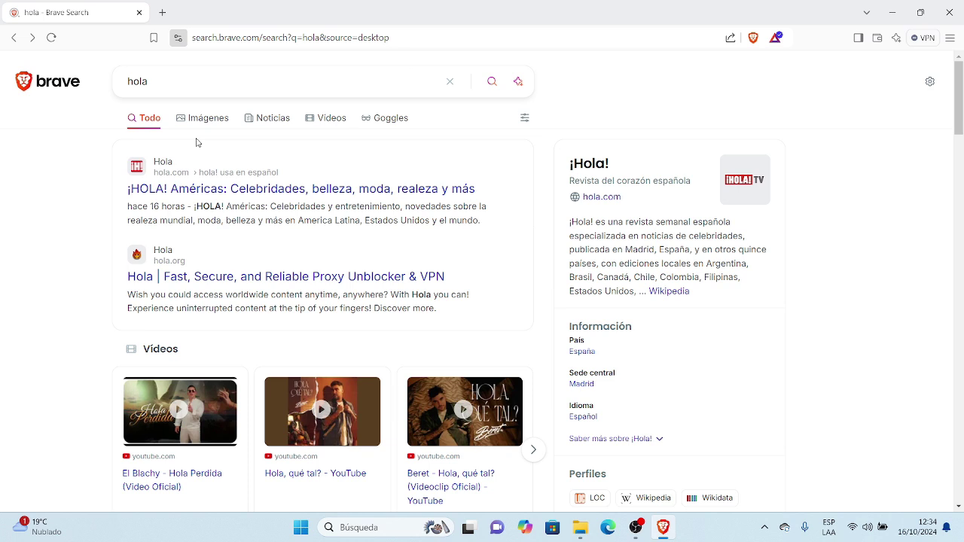
pyautogui.click(14, 37)
pyautogui.doubleClick(497, 14)
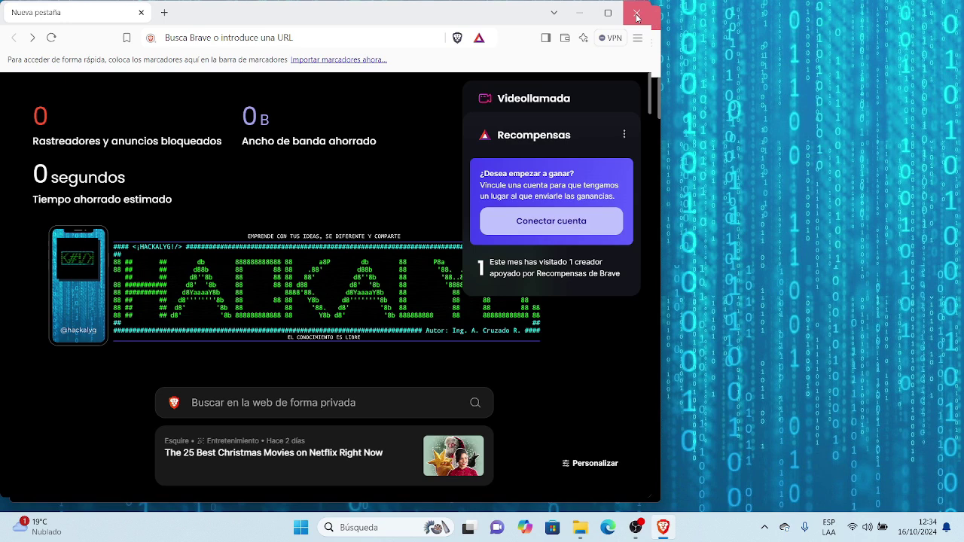
pyautogui.click(636, 14)
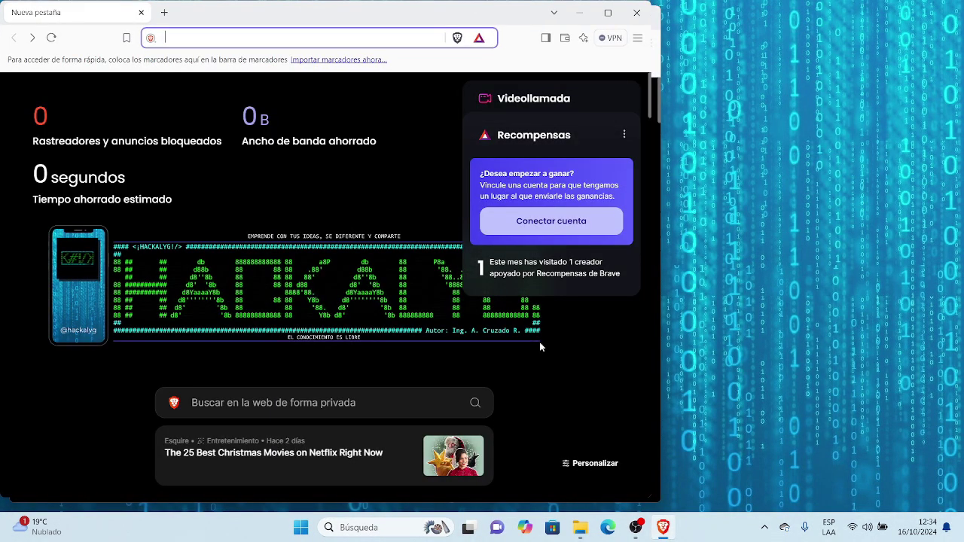
# Try to load "br/" from the address bar and maximize the browser window
pyautogui.write('br/')
pyautogui.press('Return')
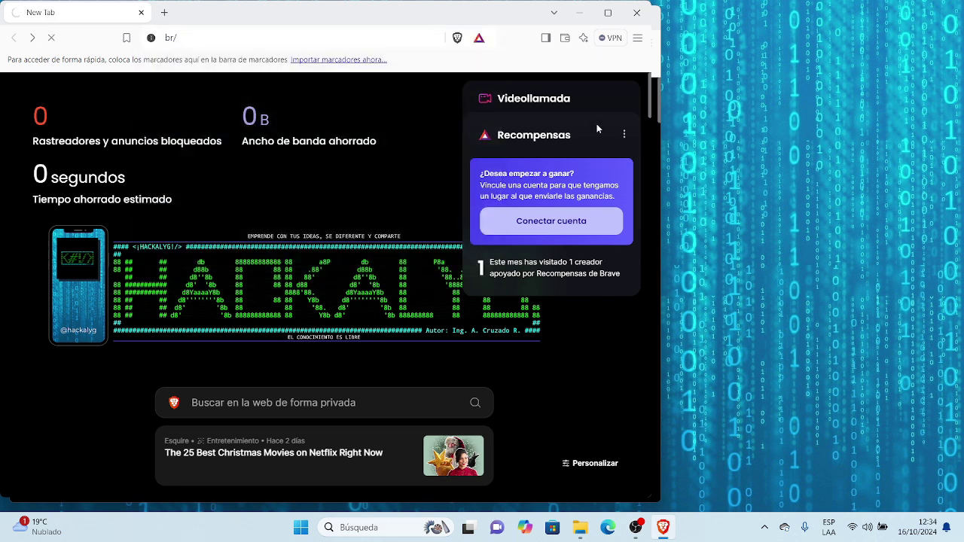
pyautogui.click(608, 12)
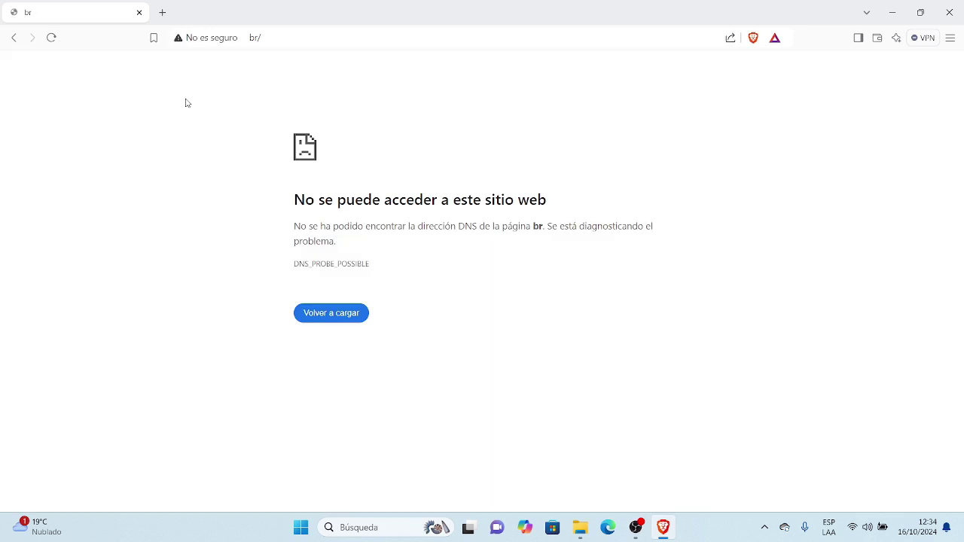
# Open the Buscador settings and review the managed search engines, site searches and inactive shortcuts
pyautogui.click(286, 36)
pyautogui.press('BackSpace')
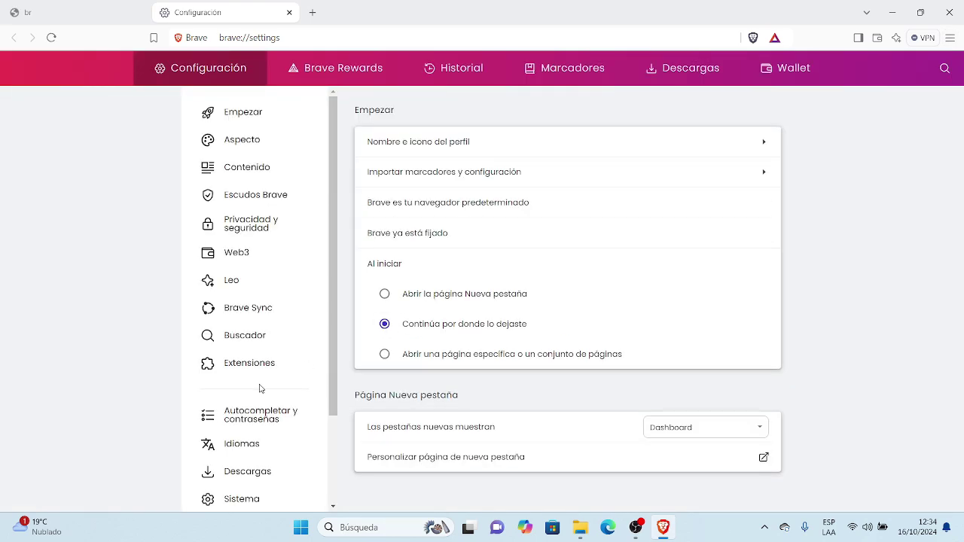
pyautogui.click(265, 335)
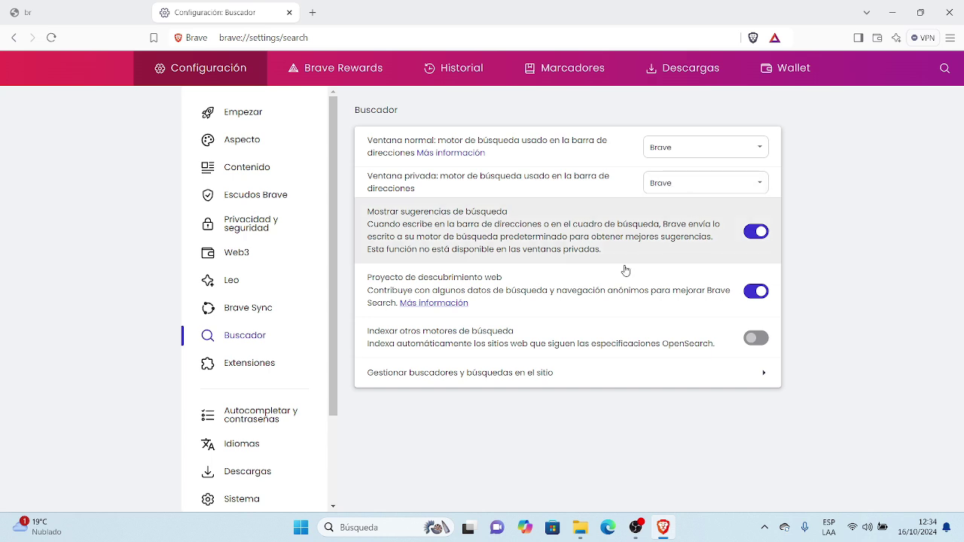
pyautogui.click(593, 385)
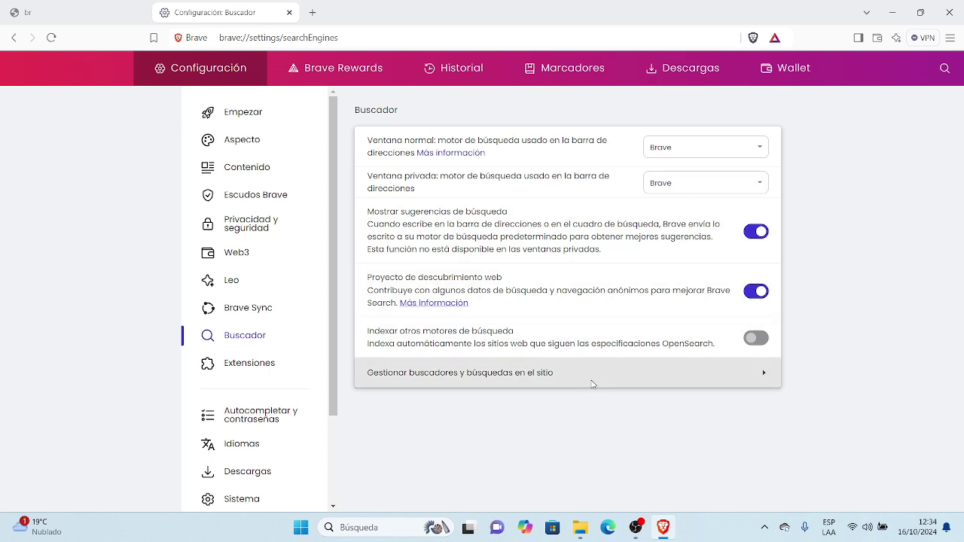
pyautogui.scroll(-1, 617, 360)
pyautogui.scroll(-1, 617, 360)
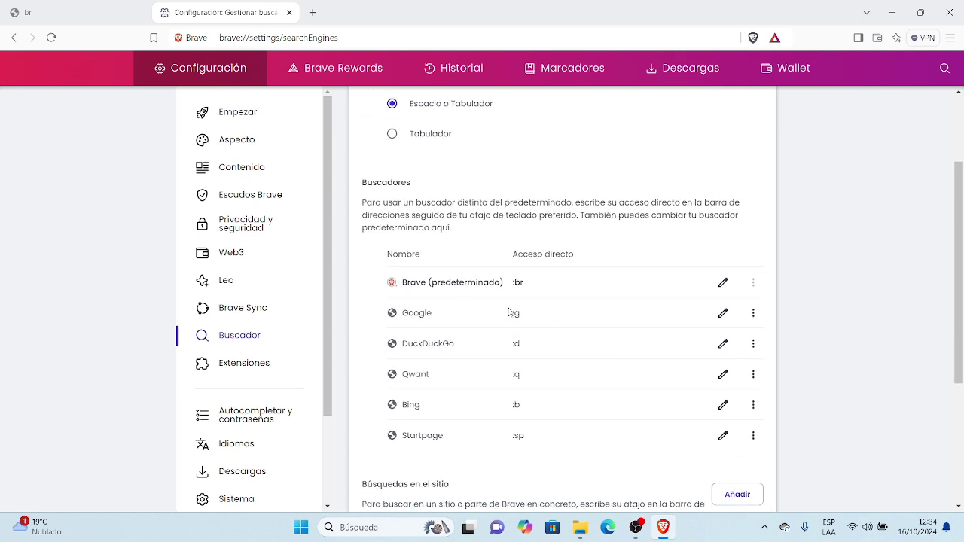
pyautogui.scroll(-3, 510, 311)
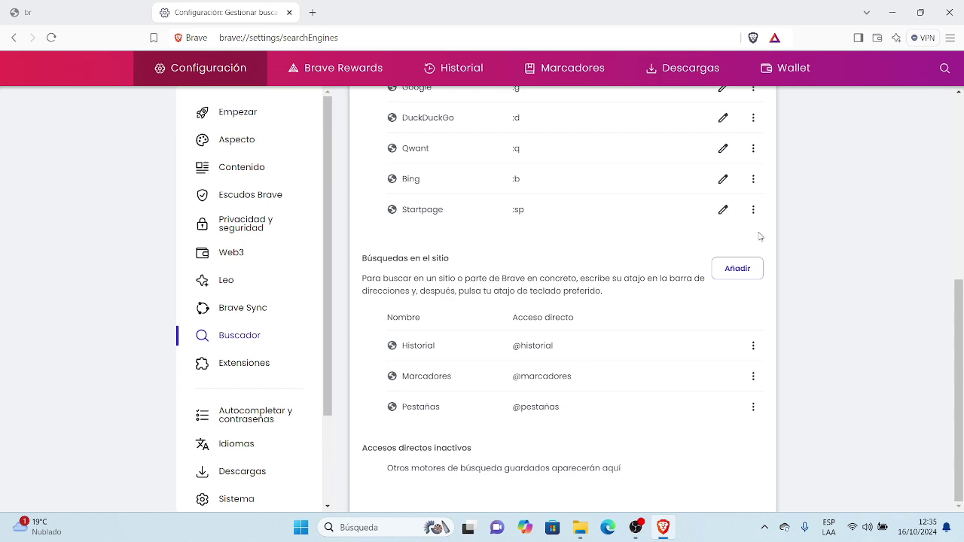
# Open the form for adding a site search, minimize the browser and open Configurar Brave.txt from the desktop in Notepad
pyautogui.click(737, 269)
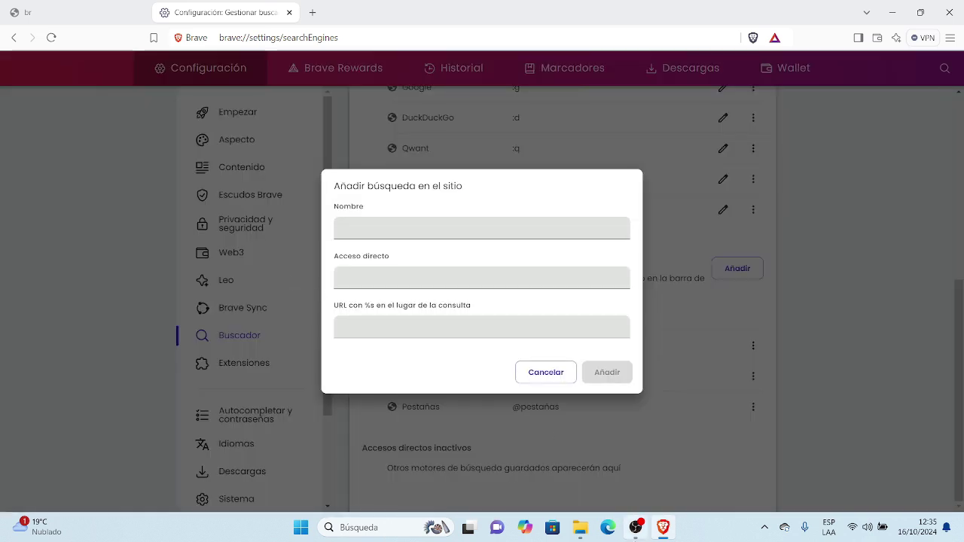
pyautogui.click(890, 13)
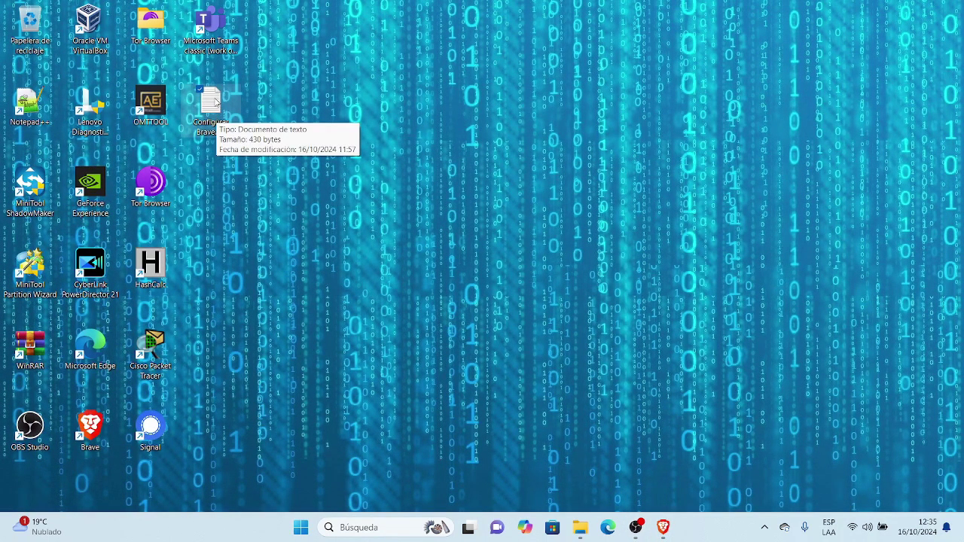
pyautogui.doubleClick(216, 117)
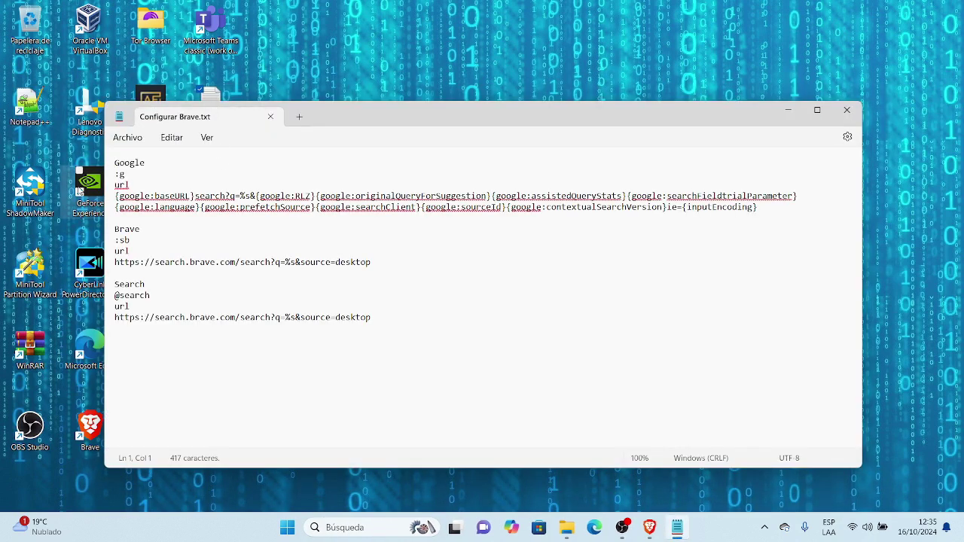
# Check the Brave name and shortcut lines in Configurar Brave.txt, minimize Notepad and return to the site search form in Brave
pyautogui.moveTo(116, 232); pyautogui.dragTo(159, 248)
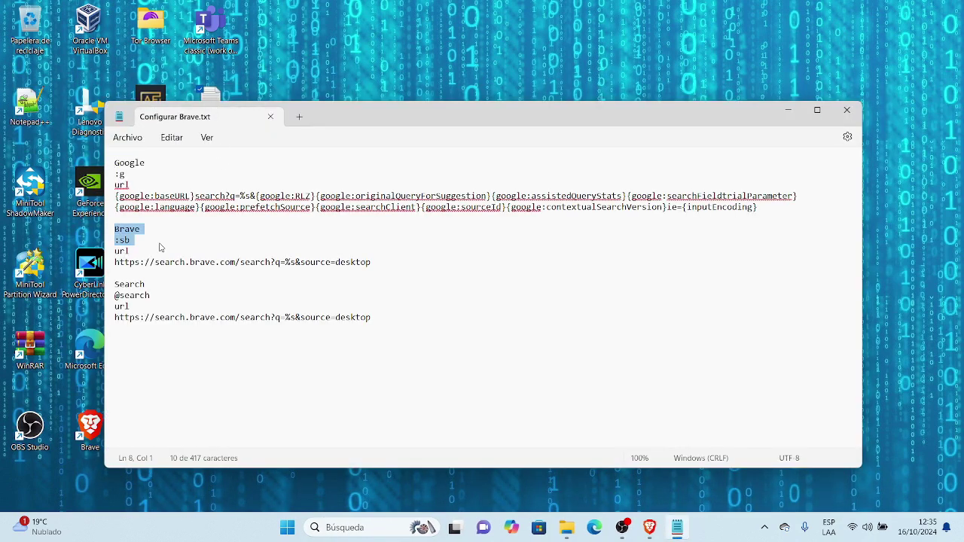
pyautogui.click(153, 294)
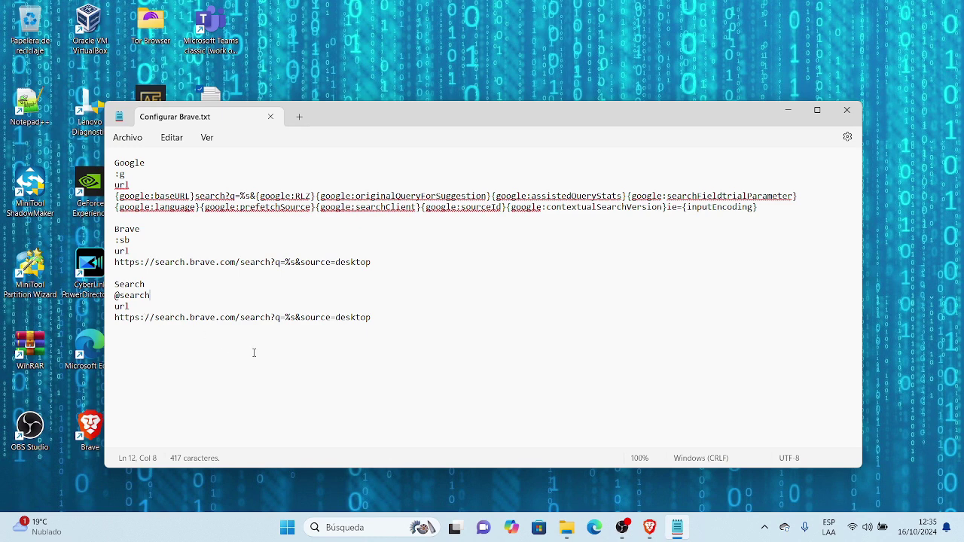
pyautogui.click(676, 527)
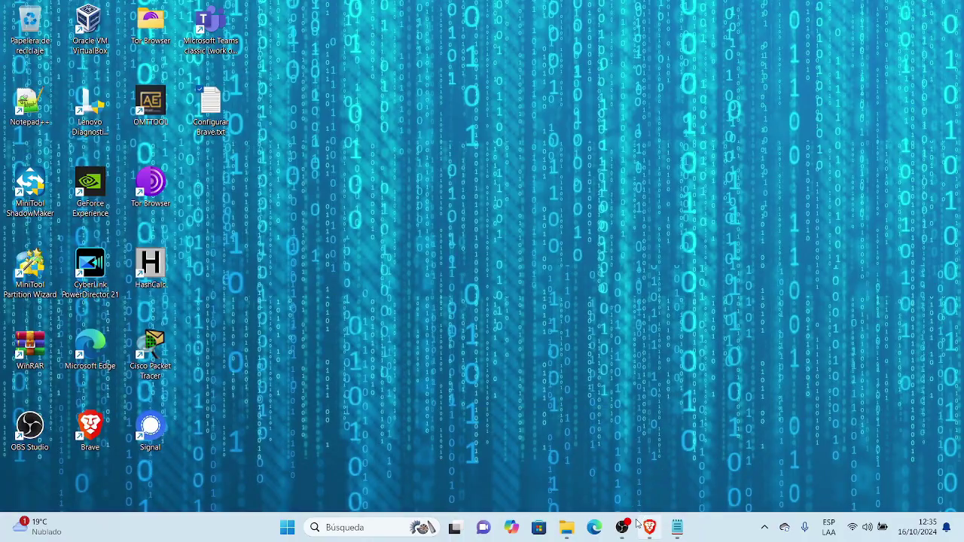
pyautogui.click(649, 527)
pyautogui.click(377, 226)
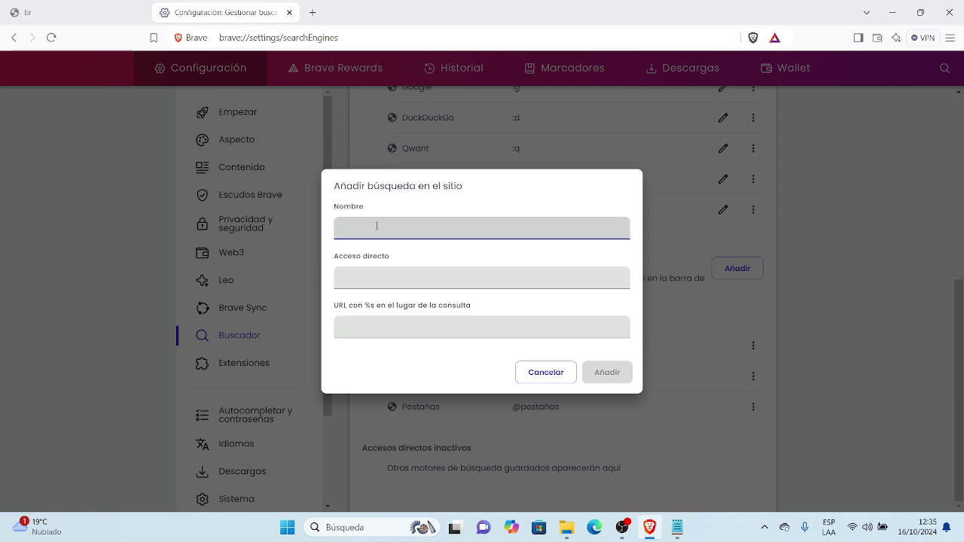
# Glance at the notes again and enter "Brave" as the name of the new site search
pyautogui.click(680, 532)
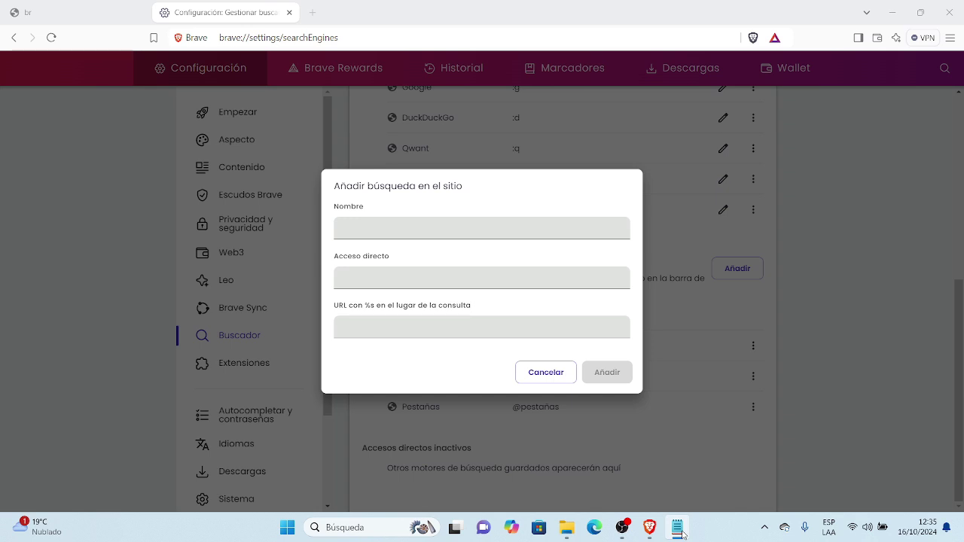
pyautogui.click(681, 531)
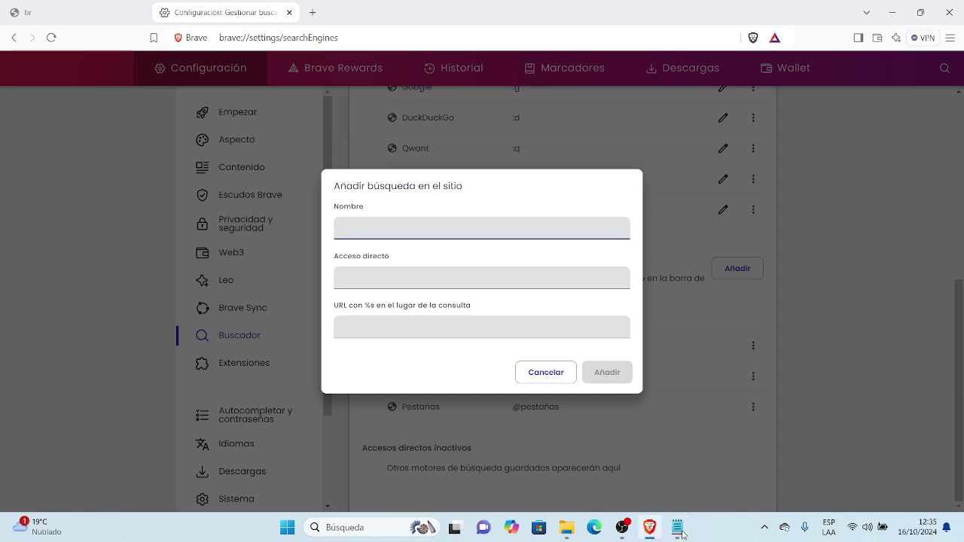
pyautogui.write('brabe')
pyautogui.press('BackSpace')
pyautogui.press('BackSpace')
pyautogui.press('BackSpace')
pyautogui.press('BackSpace')
pyautogui.press('BackSpace')
pyautogui.write('Brave')
# Enter ":sb" as the site search's shortcut and check it against the notes in Configurar Brave.txt
pyautogui.click(397, 278)
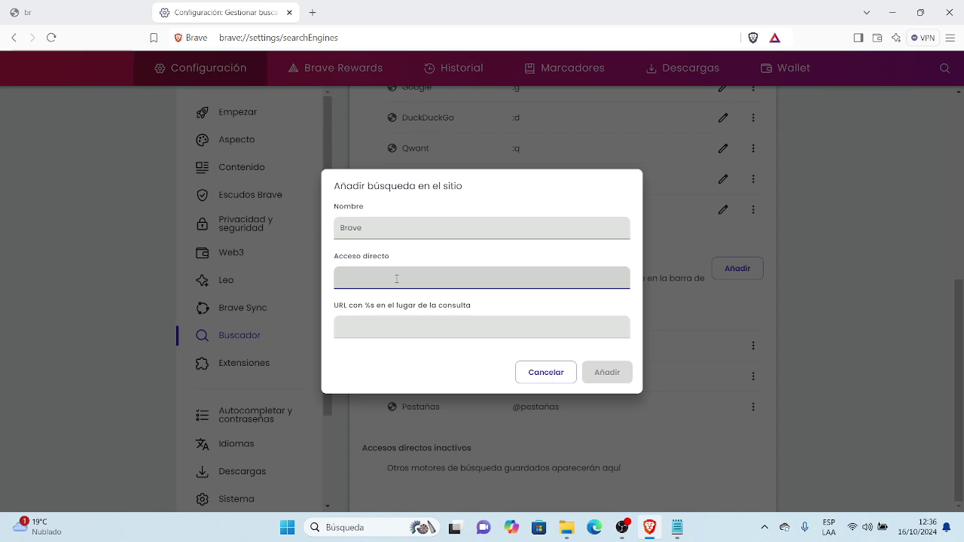
pyautogui.write('sb')
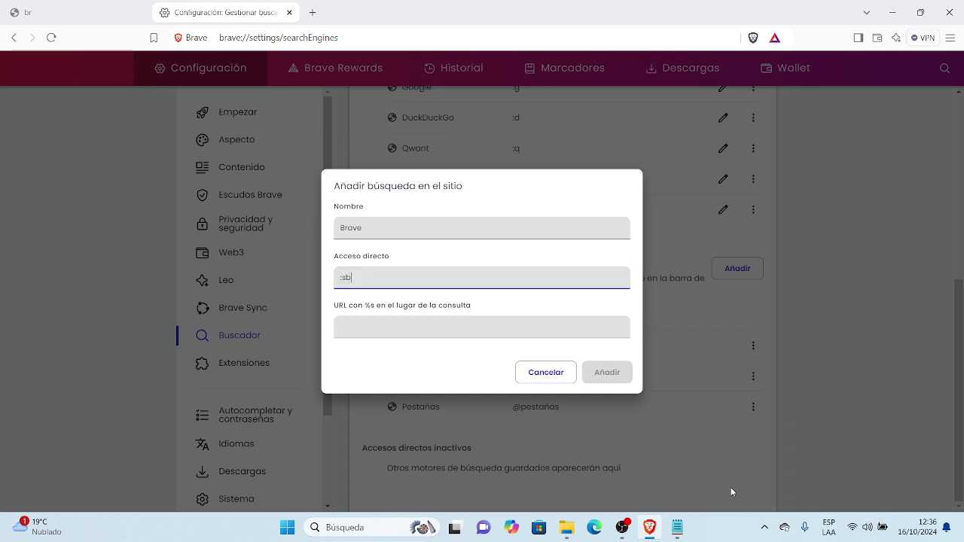
pyautogui.click(681, 535)
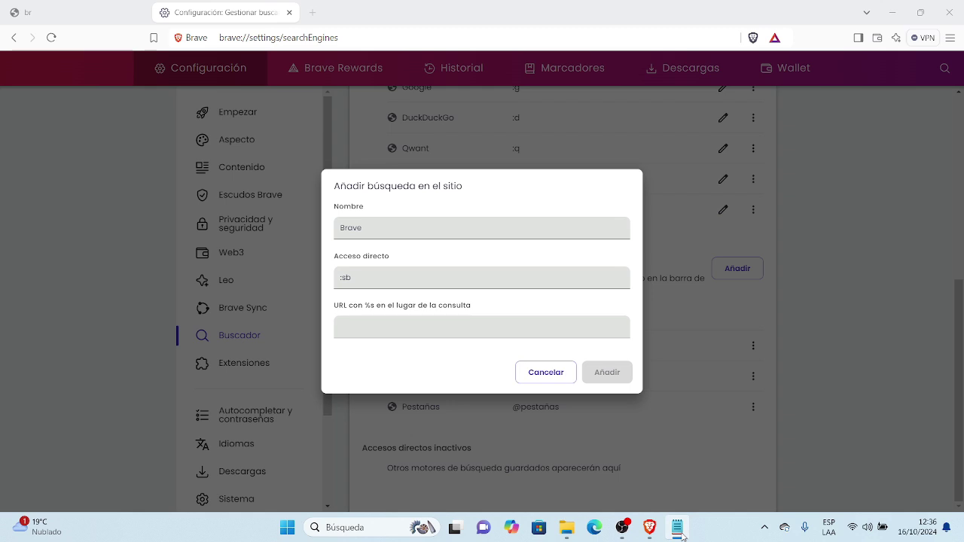
pyautogui.click(682, 536)
pyautogui.press('BackSpace')
pyautogui.press('BackSpace')
pyautogui.press('BackSpace')
pyautogui.write('@')
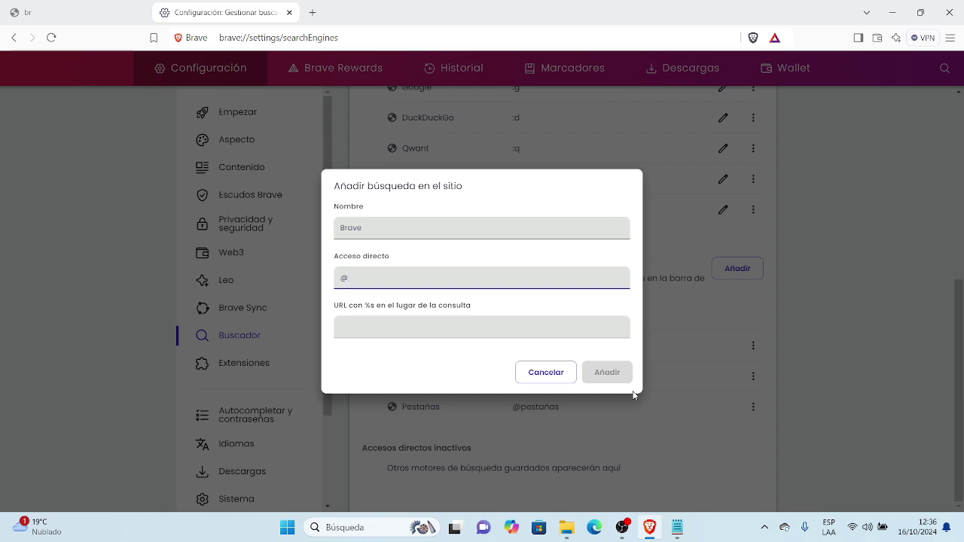
pyautogui.write('search')
pyautogui.click(419, 324)
pyautogui.click(677, 527)
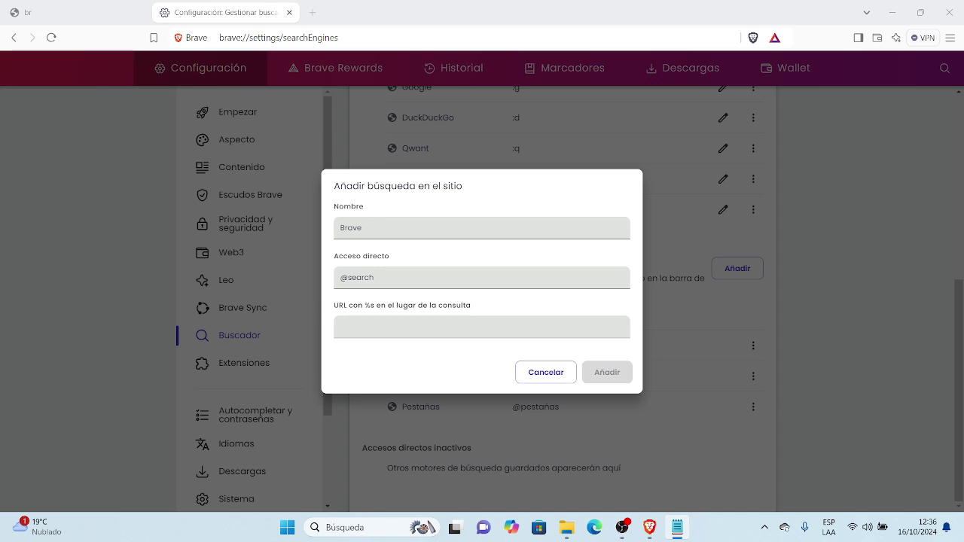
pyautogui.click(790, 106)
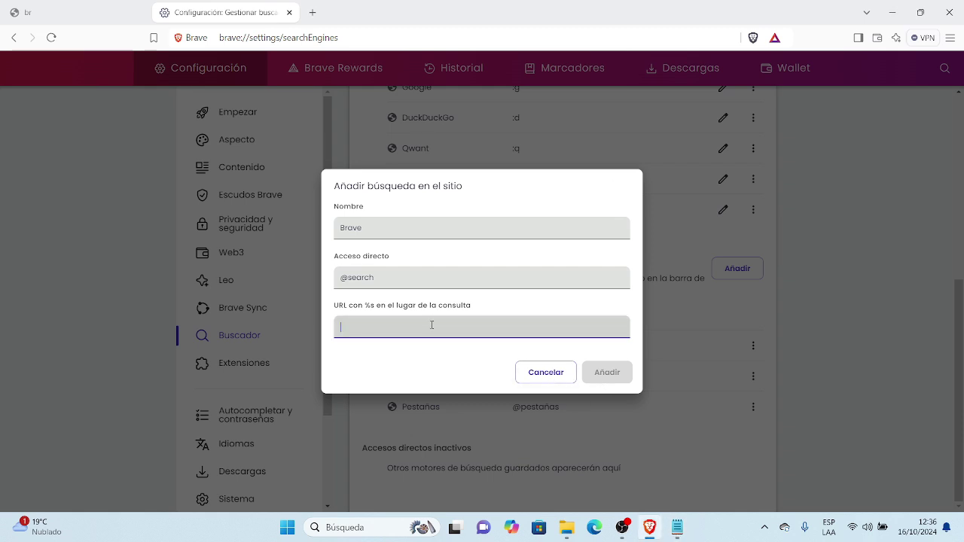
pyautogui.write('https://search.brave.com/search?q=%s&source=desktop')
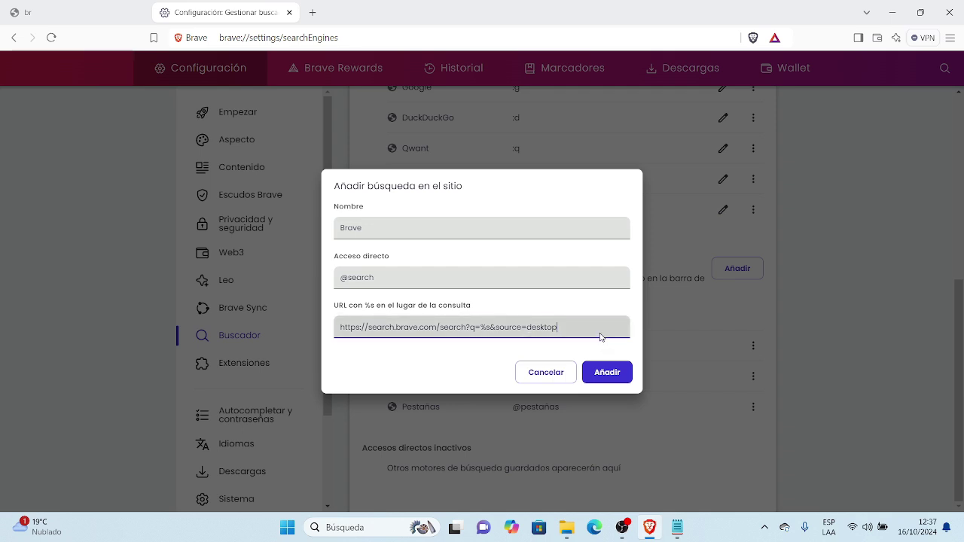
pyautogui.click(611, 374)
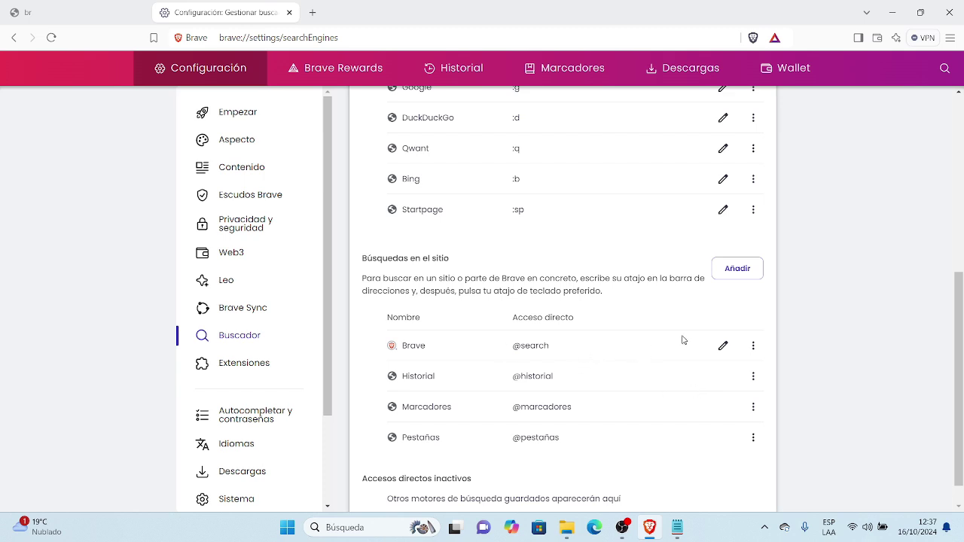
# Examine the default Brave engine's details without changing them, and review the search engine and site search lists
pyautogui.scroll(3, 697, 260)
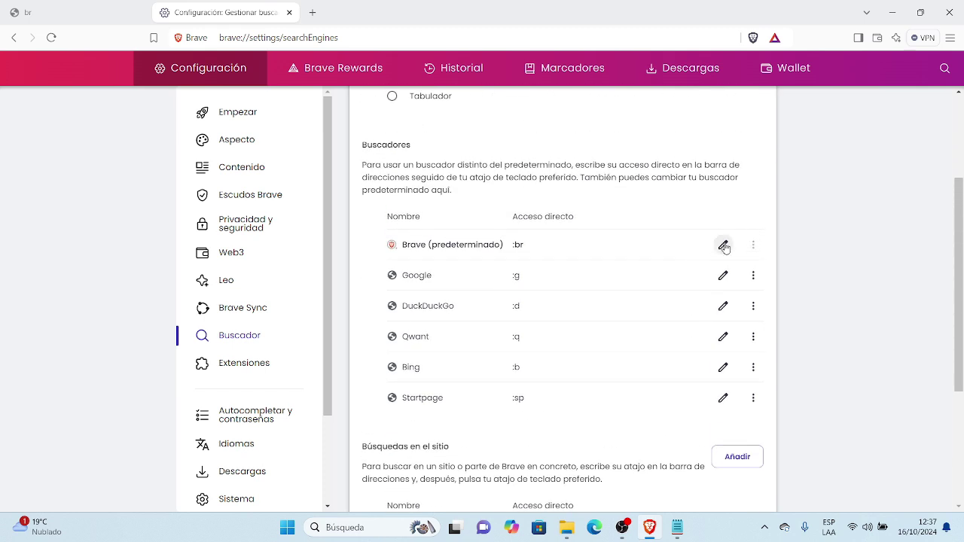
pyautogui.click(722, 245)
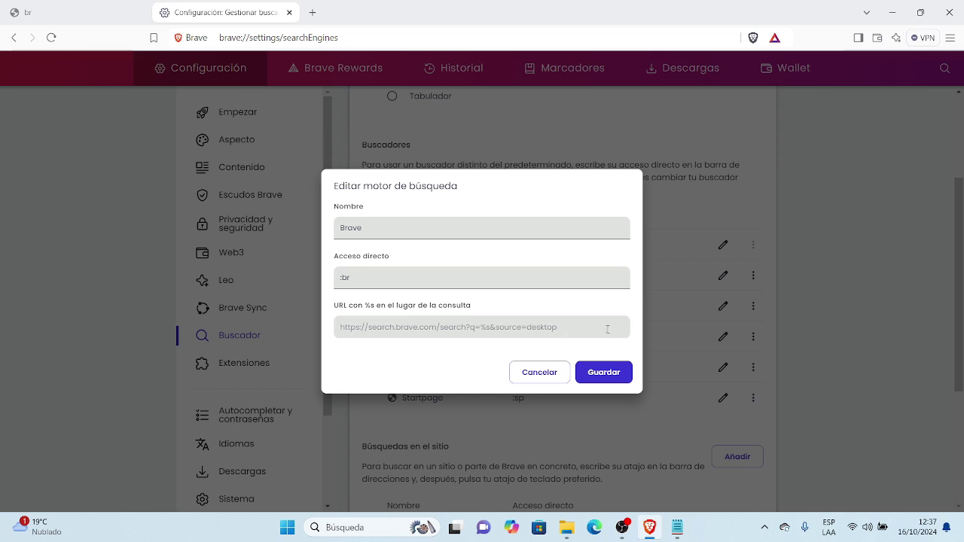
pyautogui.click(543, 371)
pyautogui.scroll(-2, 701, 301)
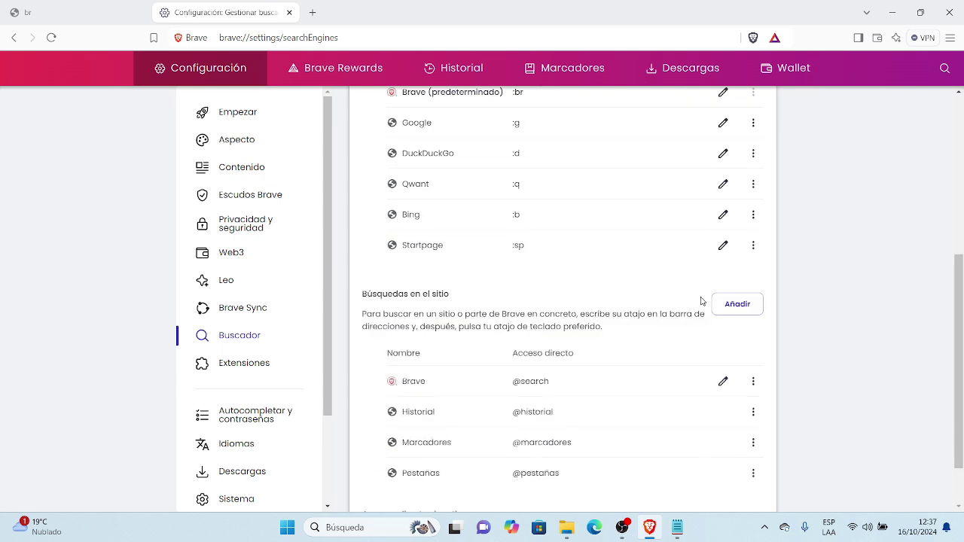
pyautogui.scroll(-1, 701, 301)
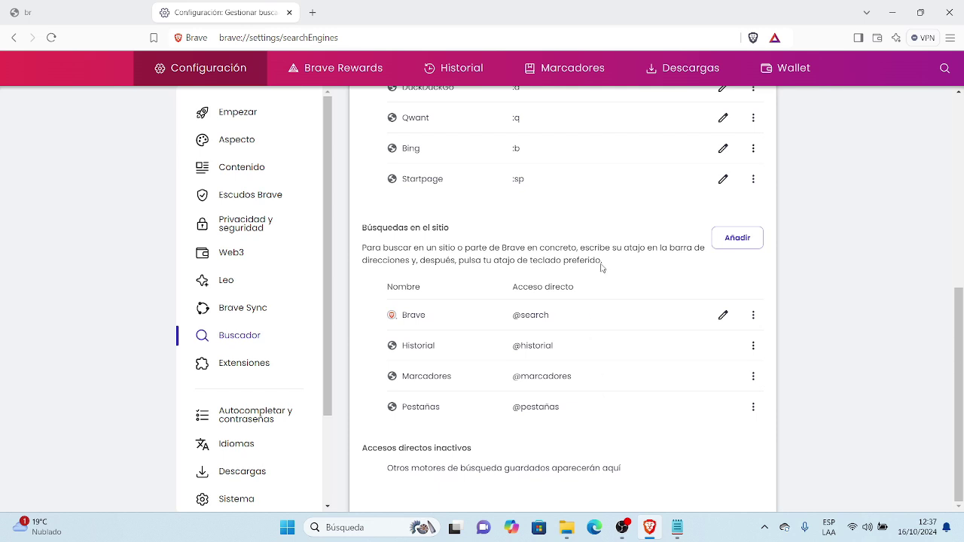
pyautogui.scroll(3, 518, 305)
pyautogui.scroll(2, 519, 307)
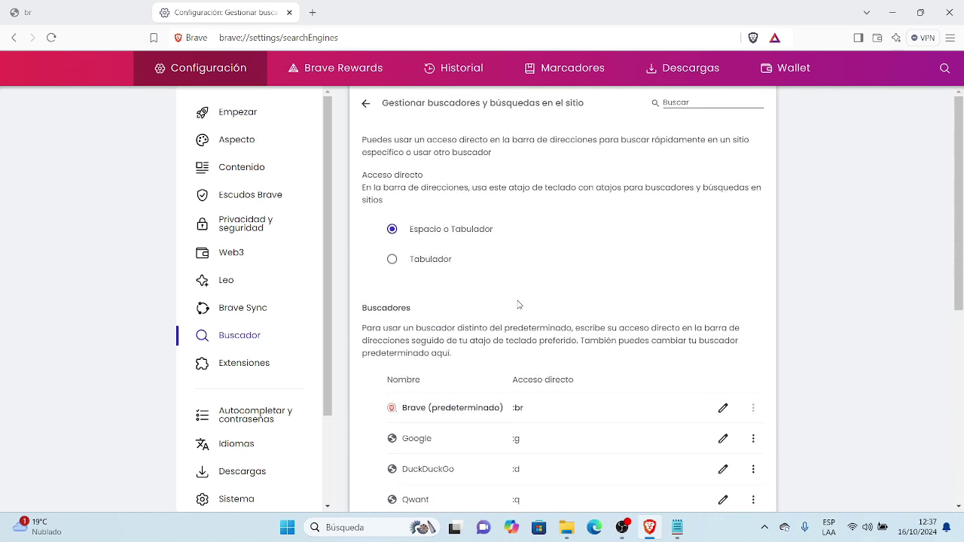
# Close the settings tab and the failed br page, and start Brave again
pyautogui.click(289, 13)
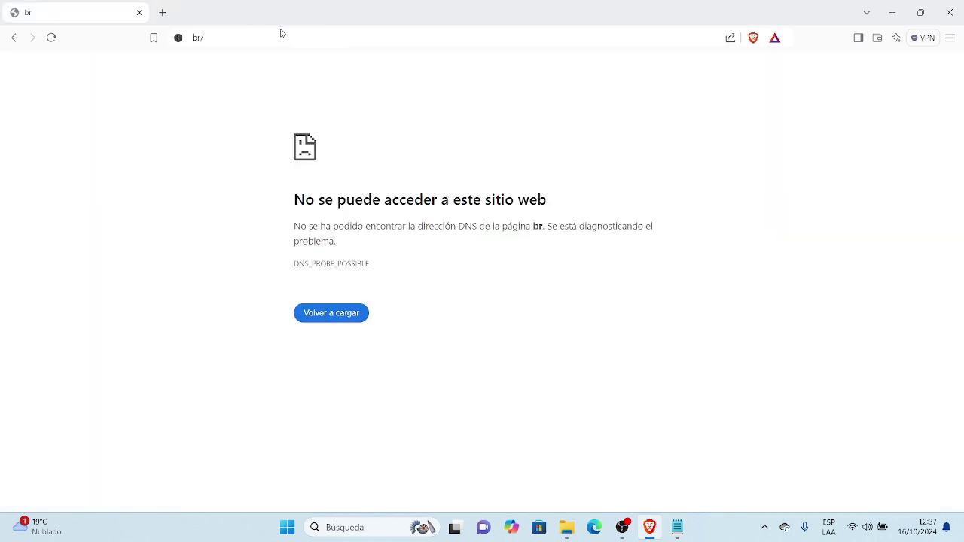
pyautogui.click(139, 13)
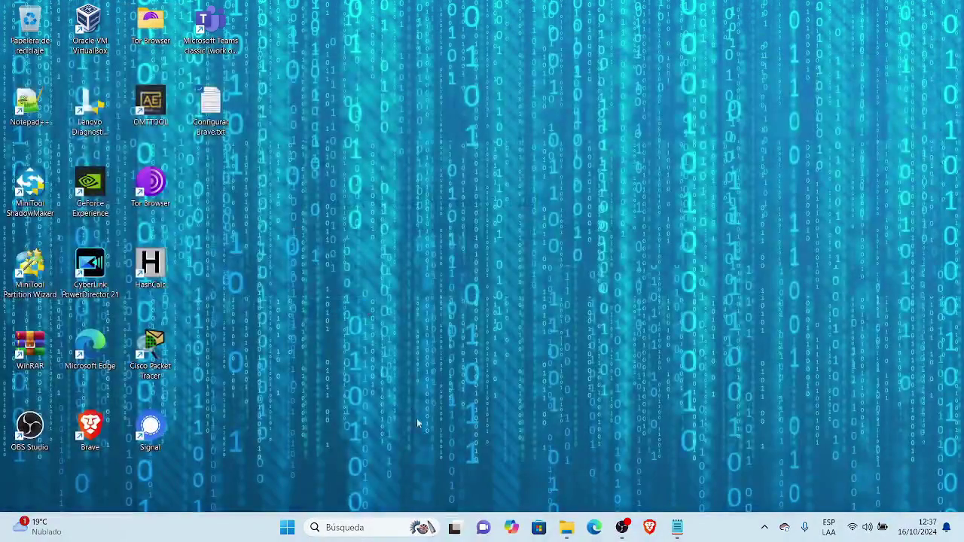
pyautogui.click(651, 528)
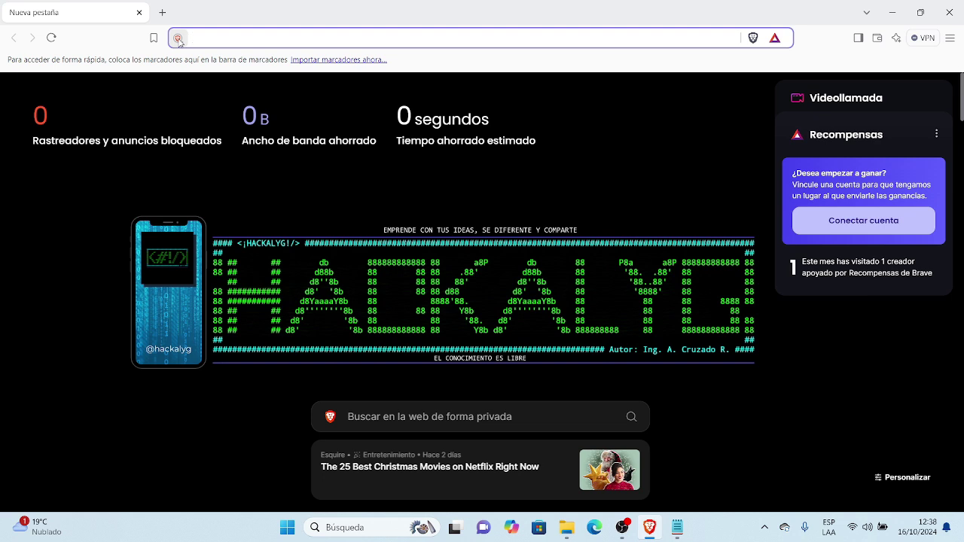
# Load search.brave.com from the address bar
pyautogui.write('search.brave.com')
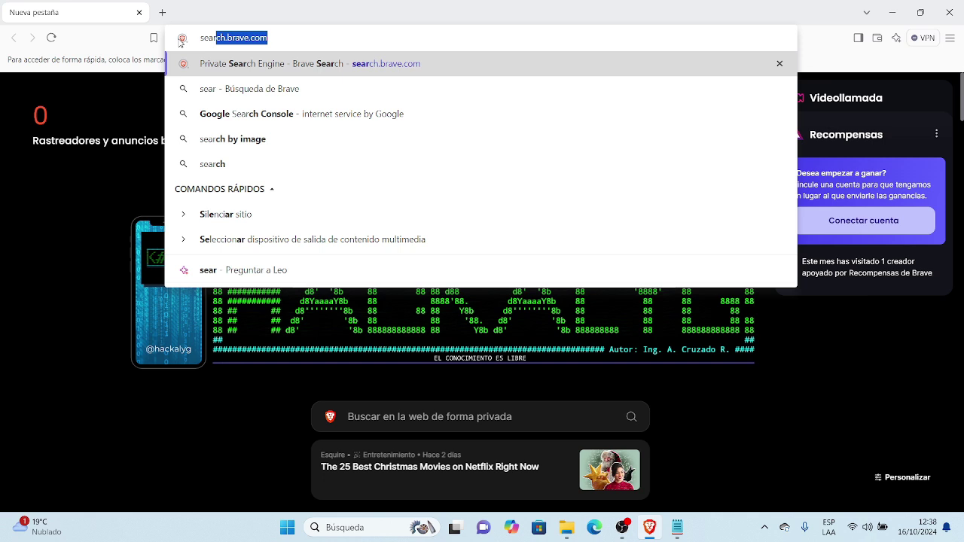
pyautogui.press('Right')
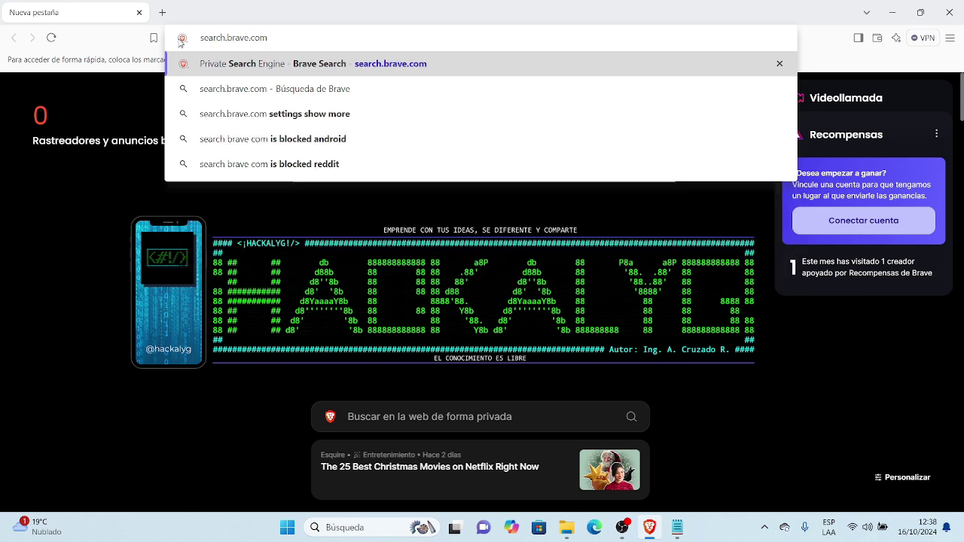
pyautogui.press('Return')
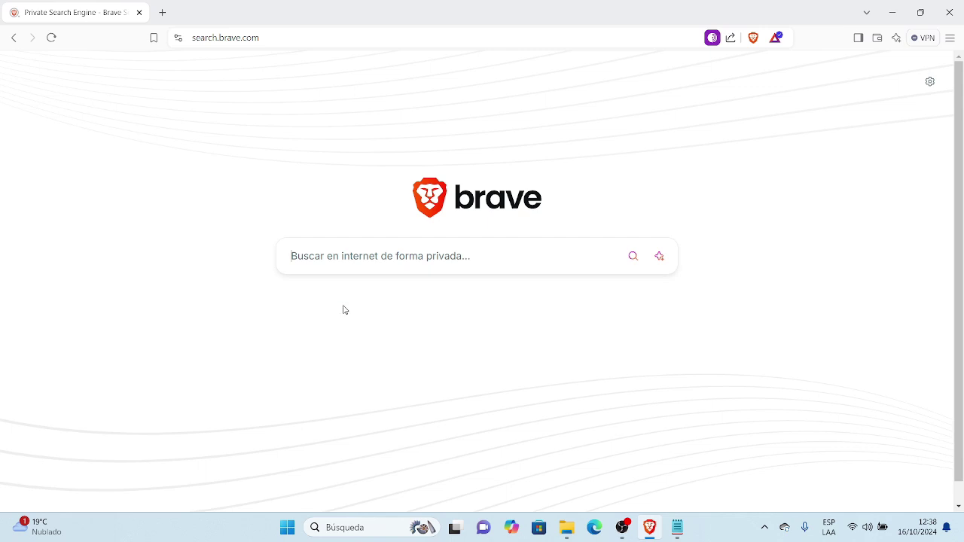
# Search for "hackalyg" in Brave Search, look through the results and show those for the exact spelling
pyautogui.click(438, 258)
pyautogui.write('ha')
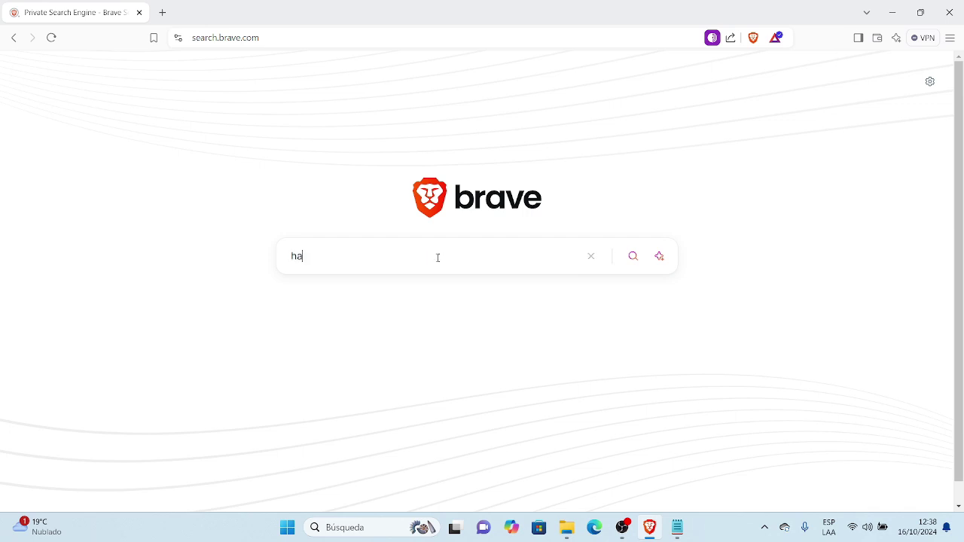
pyautogui.write('ckalyg')
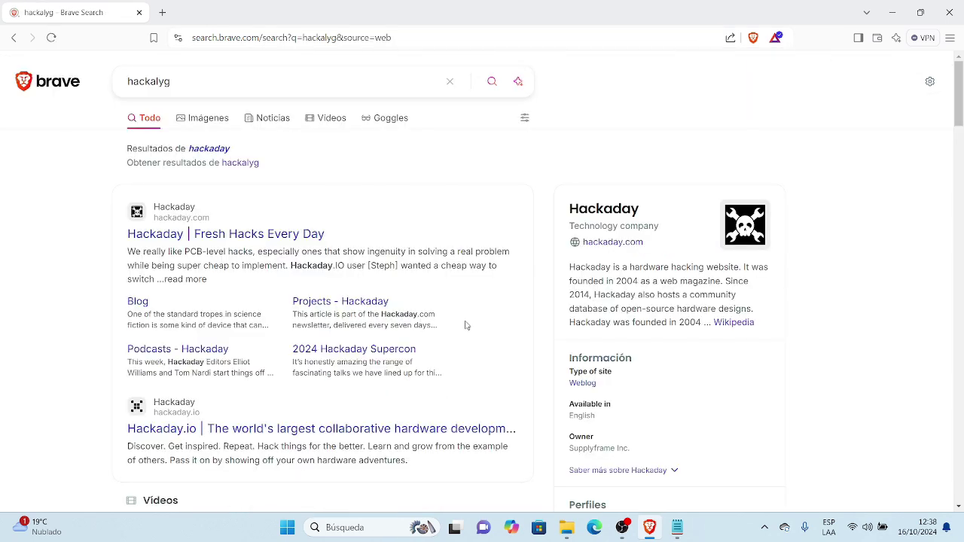
pyautogui.scroll(-1, 529, 312)
pyautogui.scroll(-15, 530, 312)
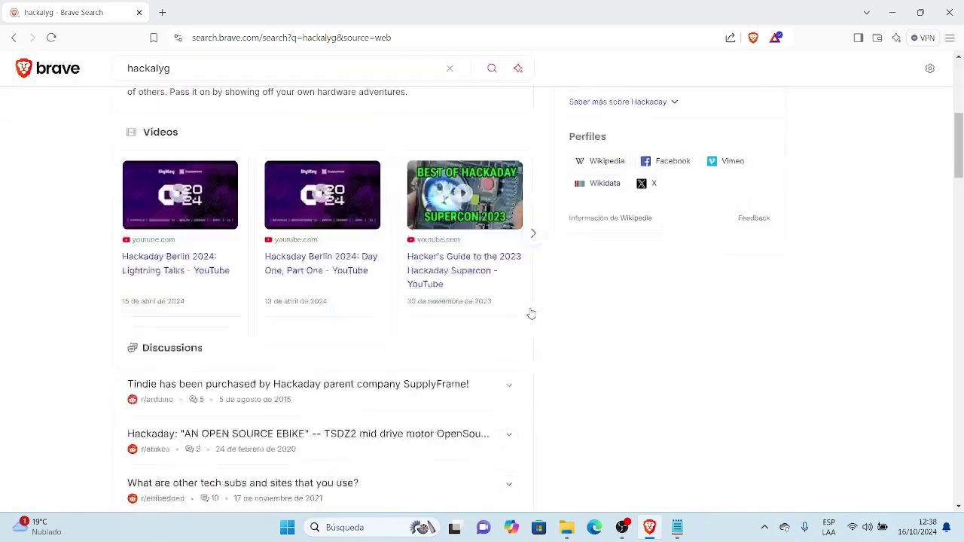
pyautogui.scroll(-20, 530, 312)
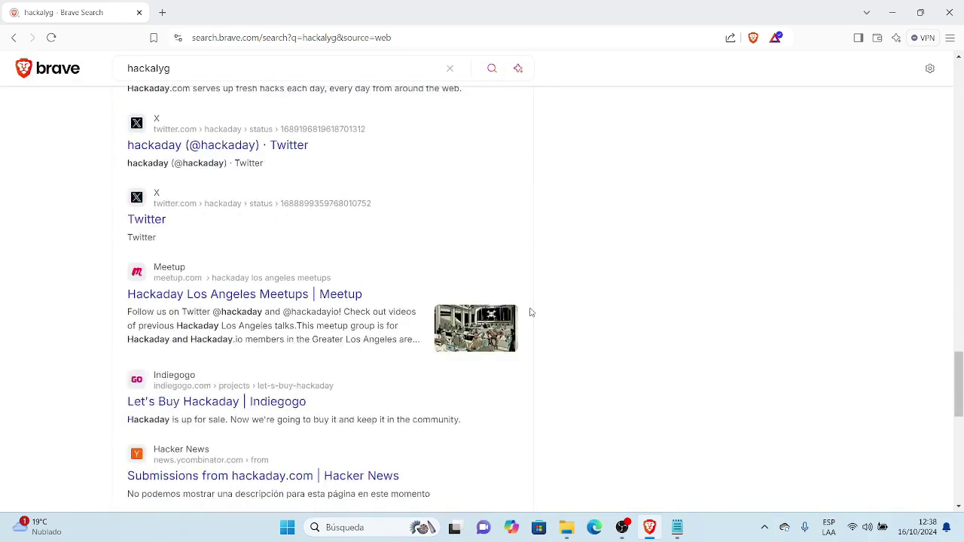
pyautogui.scroll(20, 530, 311)
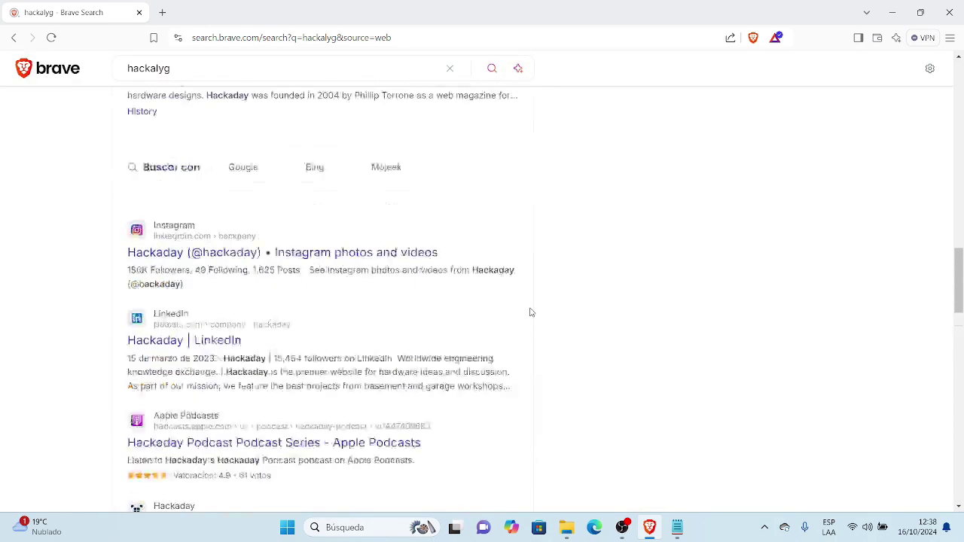
pyautogui.scroll(2, 530, 312)
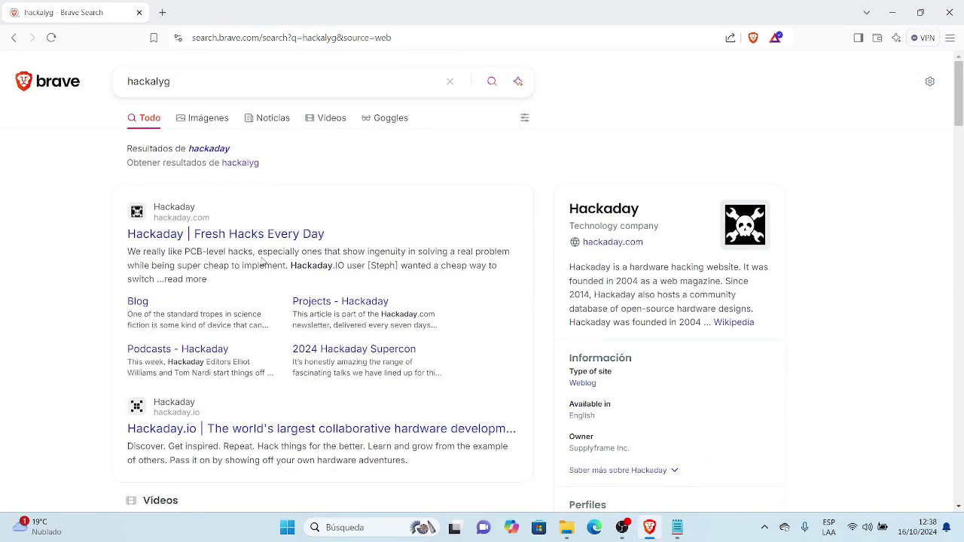
pyautogui.click(241, 162)
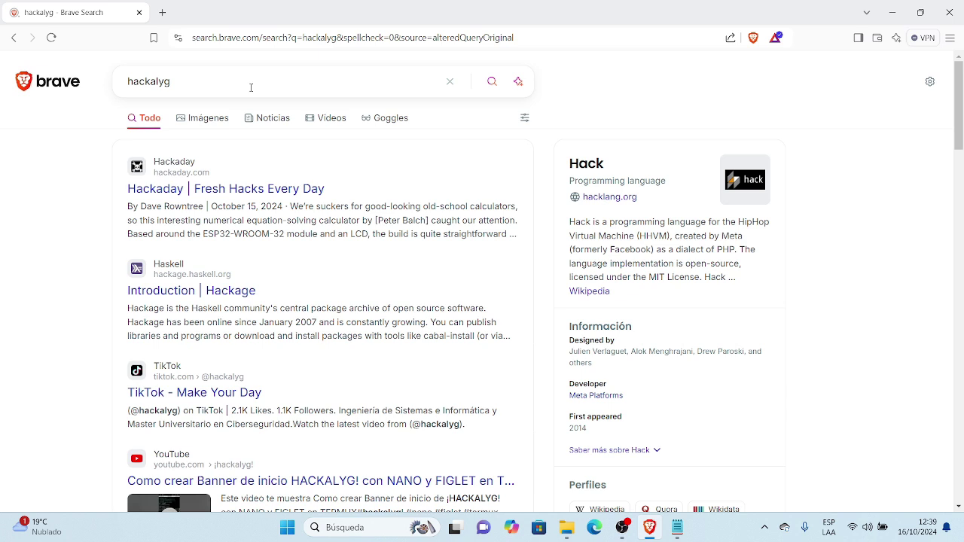
# Replace the query with "rackalyg", run the search and look through the results page
pyautogui.click(251, 87)
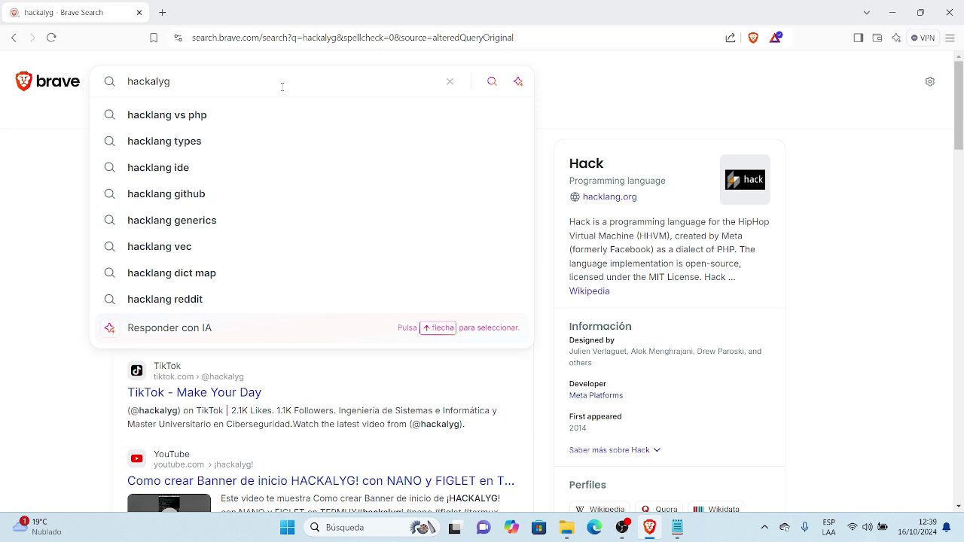
pyautogui.press('BackSpace')
pyautogui.press('BackSpace')
pyautogui.press('BackSpace')
pyautogui.press('BackSpace')
pyautogui.press('BackSpace')
pyautogui.press('BackSpace')
pyautogui.press('BackSpace')
pyautogui.press('BackSpace')
pyautogui.write('rackalyg')
pyautogui.press('Return')
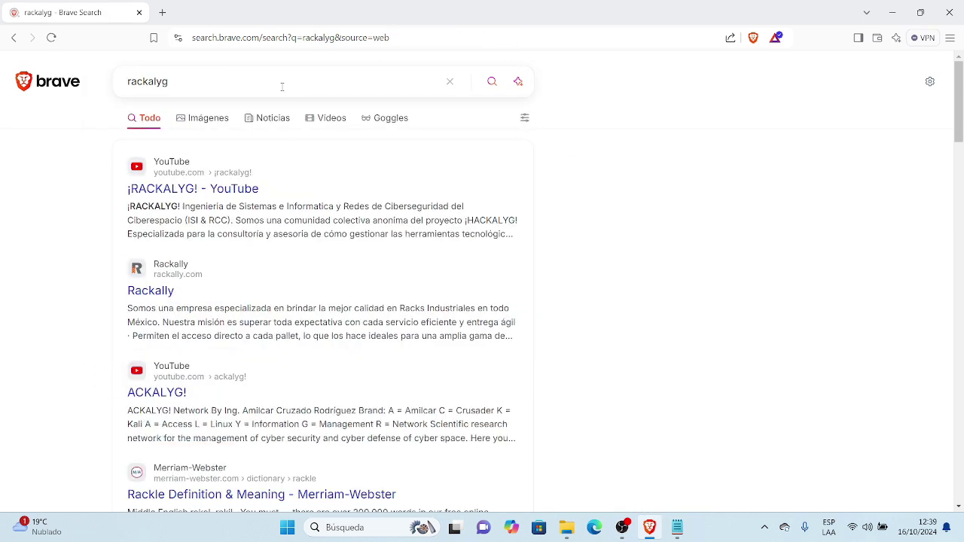
pyautogui.scroll(-4, 340, 242)
pyautogui.scroll(-10, 340, 242)
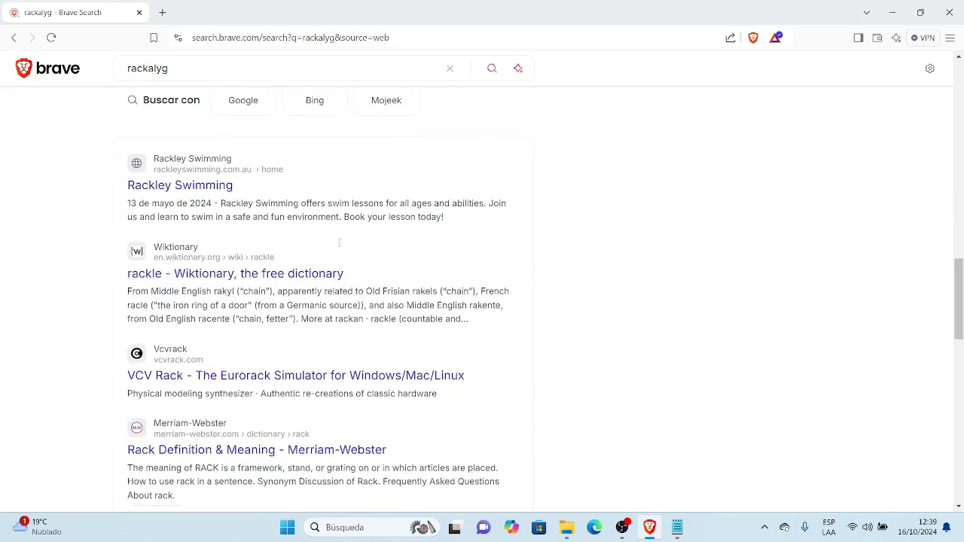
pyautogui.scroll(-12, 340, 242)
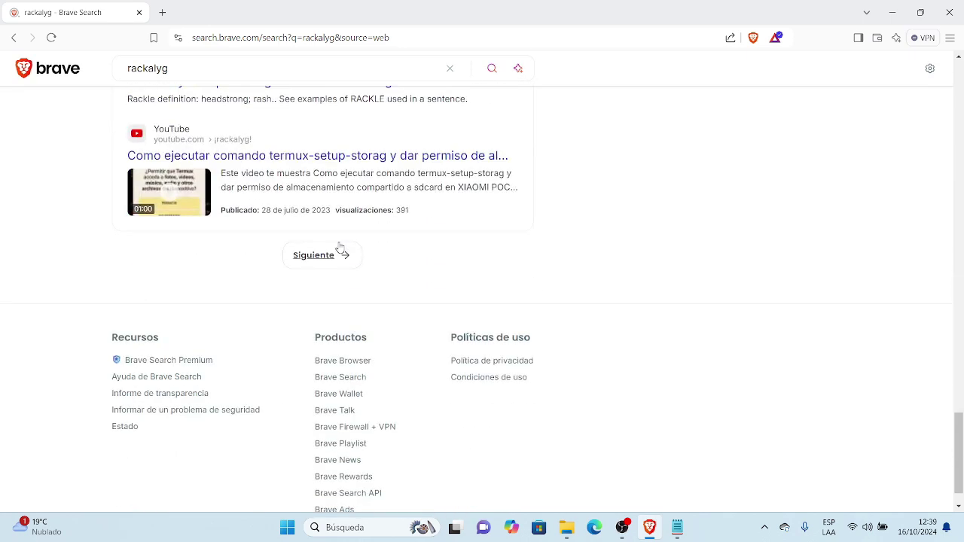
pyautogui.scroll(20, 339, 248)
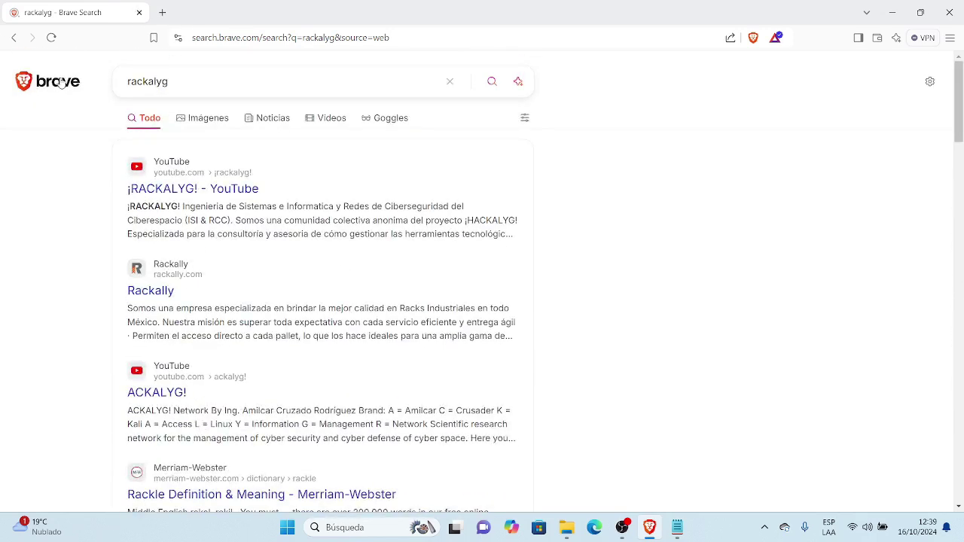
# Close the search results tab and reopen Brave on a new tab page
pyautogui.click(139, 13)
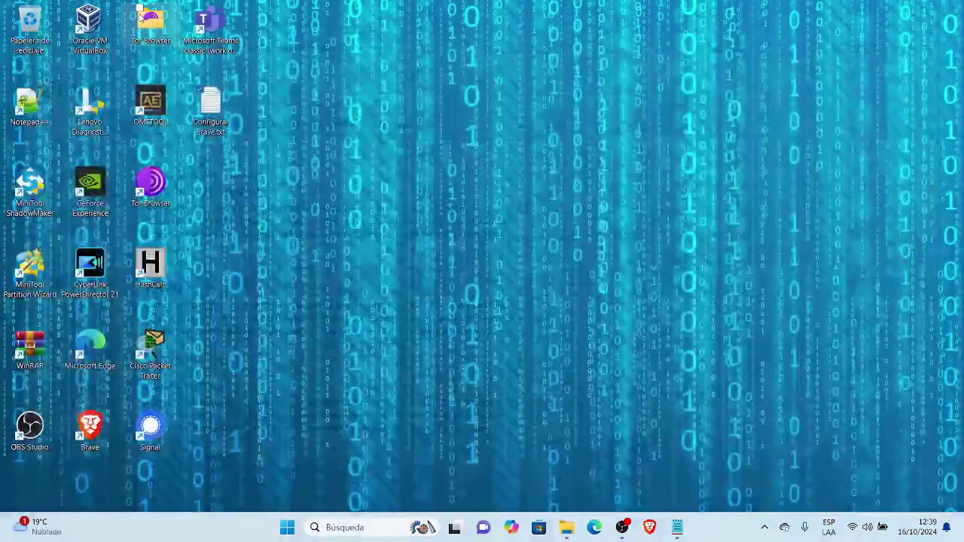
pyautogui.click(656, 533)
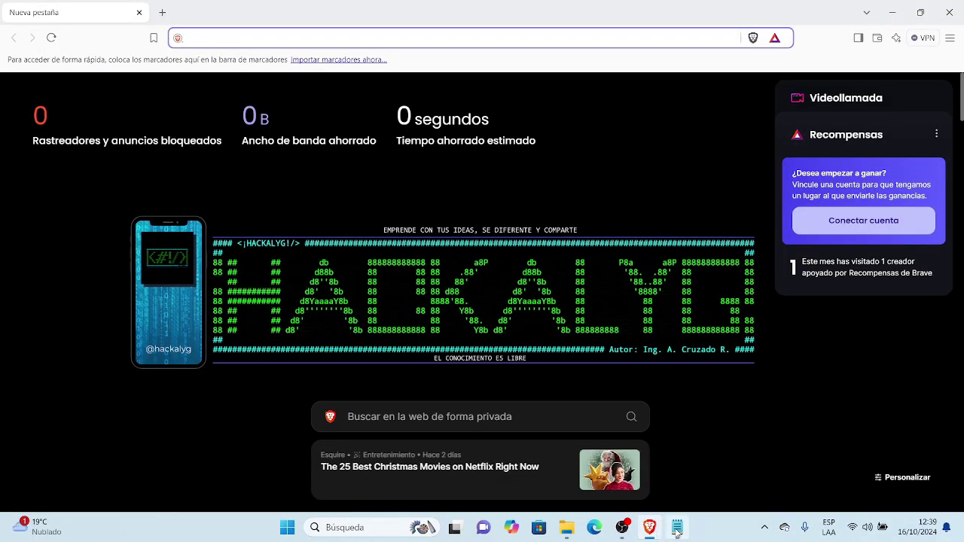
pyautogui.click(623, 528)
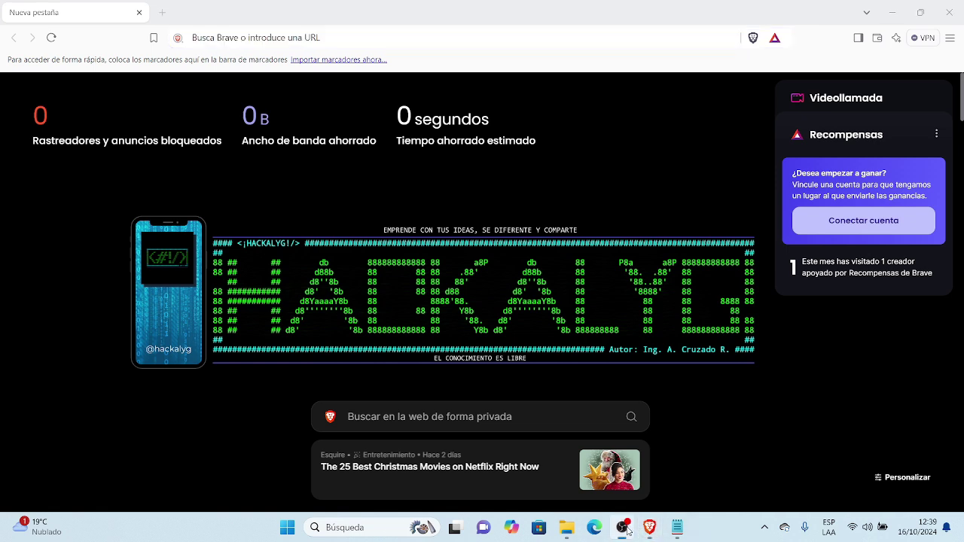